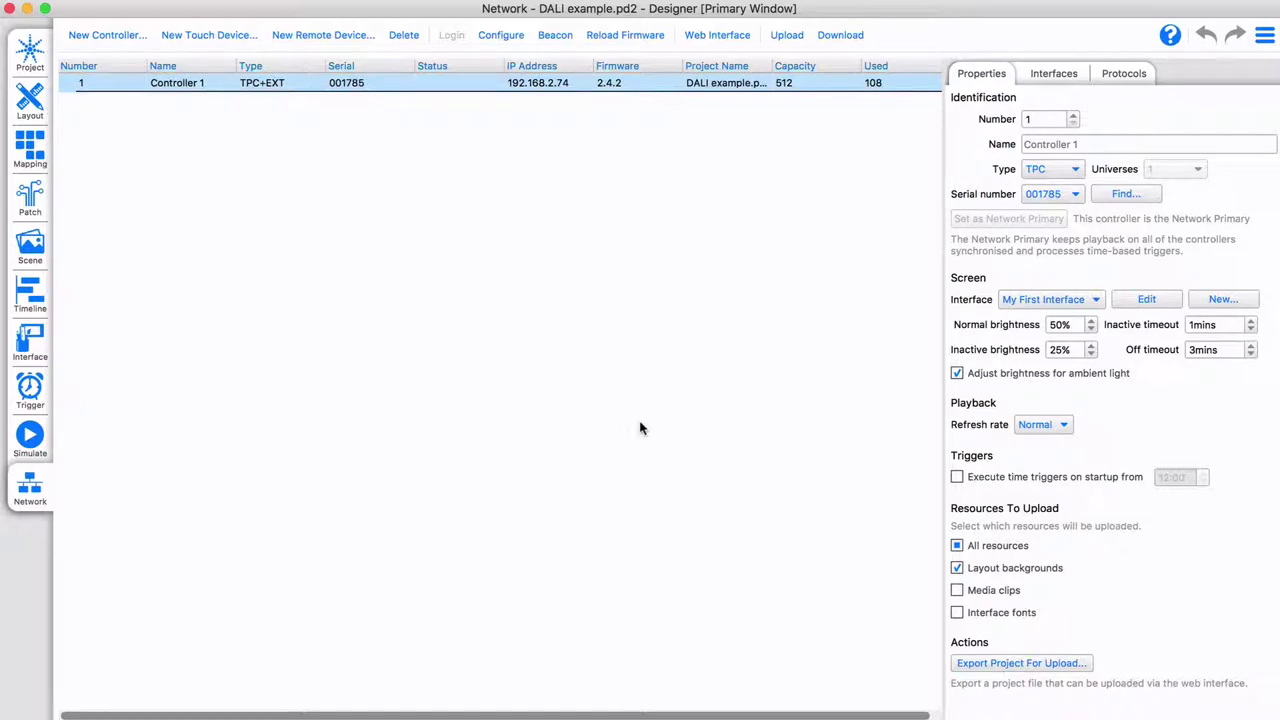
- Add a new DALI interface to Controller 1 and select Interface 1 as its DALI interface
click(1052, 73)
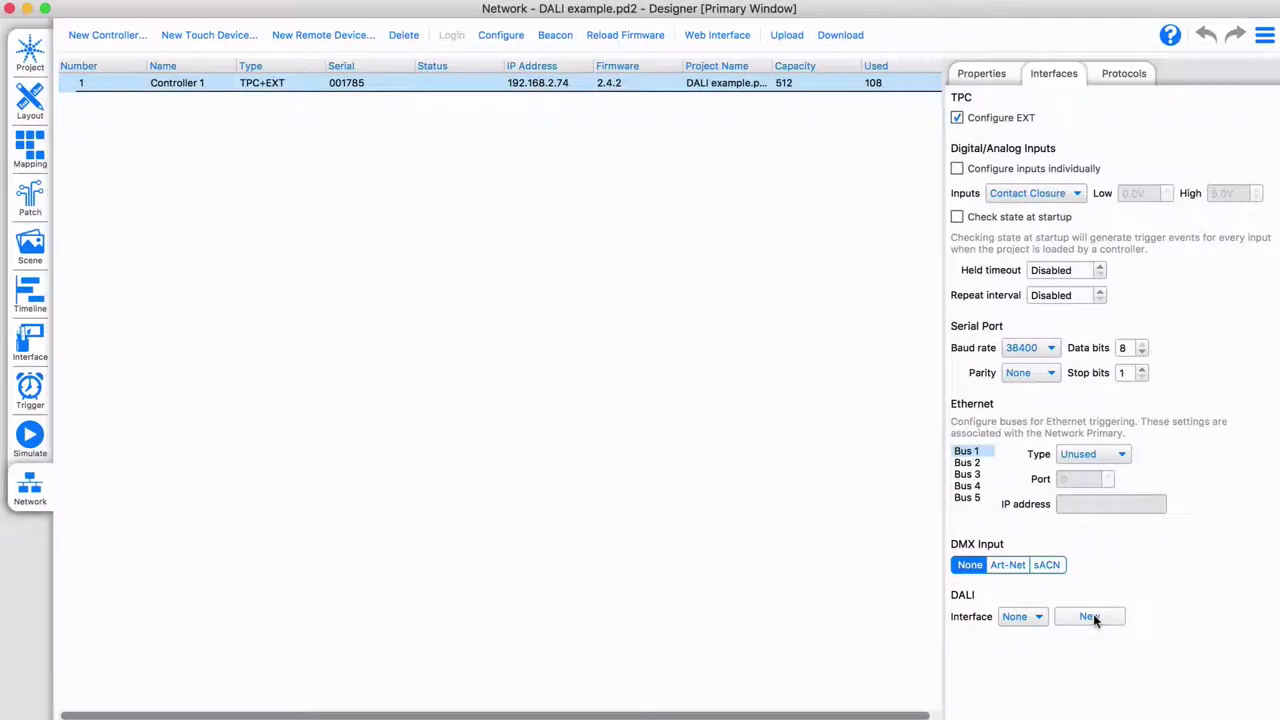
click(1092, 617)
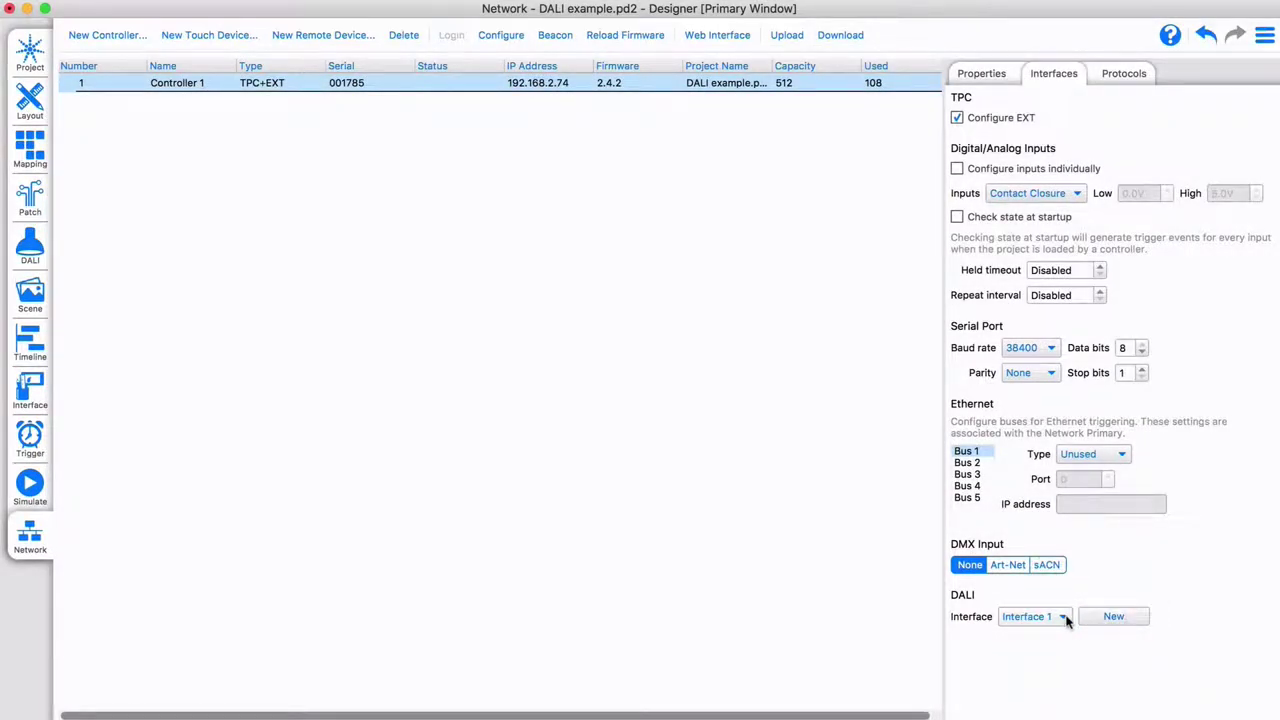
click(1065, 619)
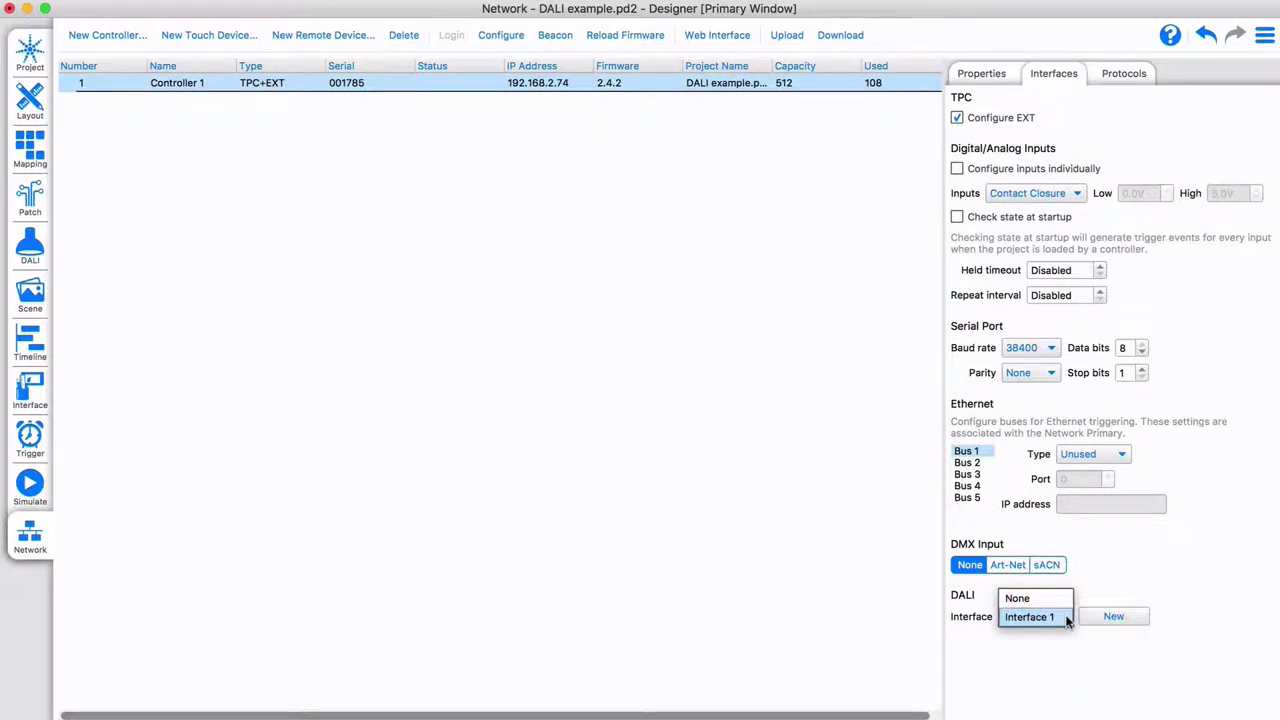
click(1066, 620)
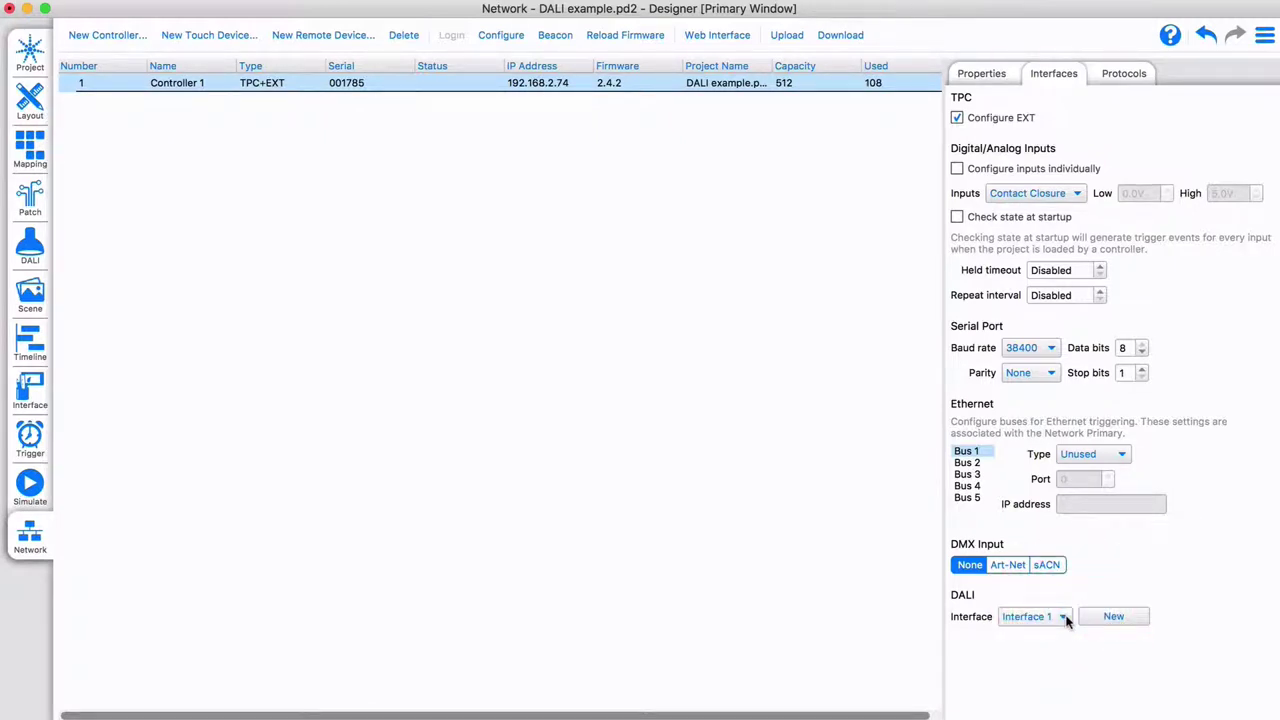
click(322, 36)
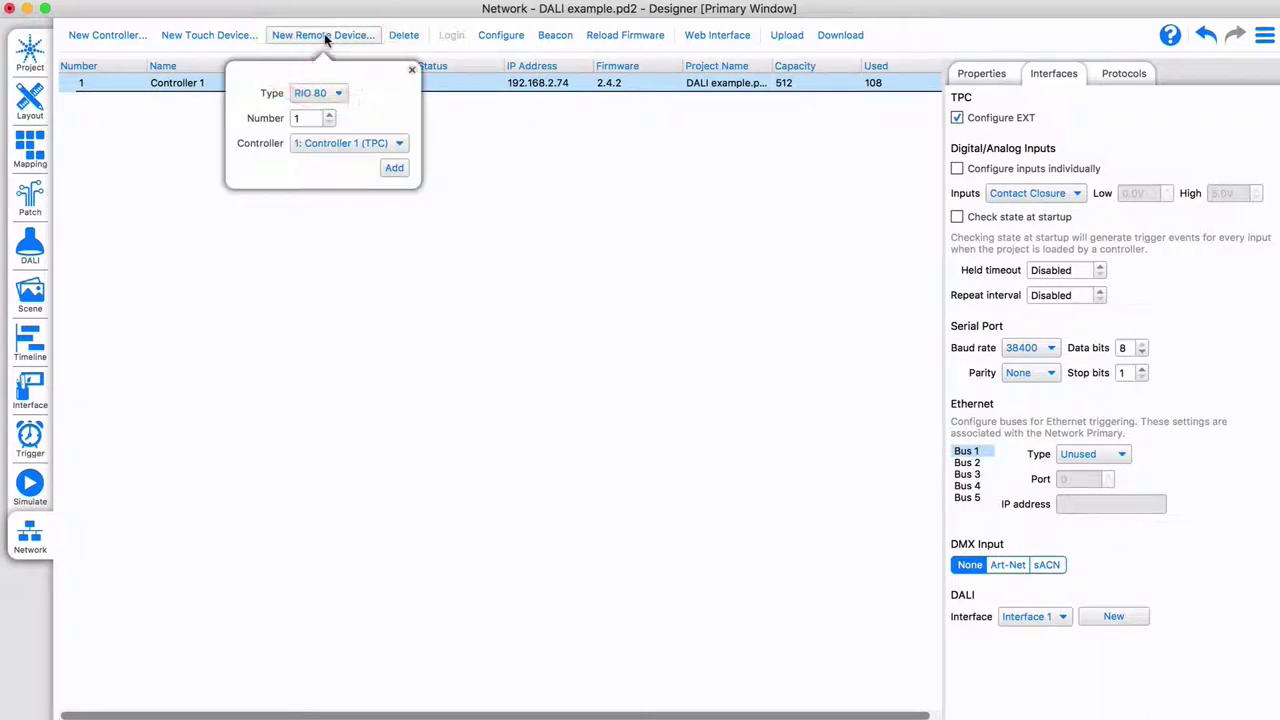
click(320, 92)
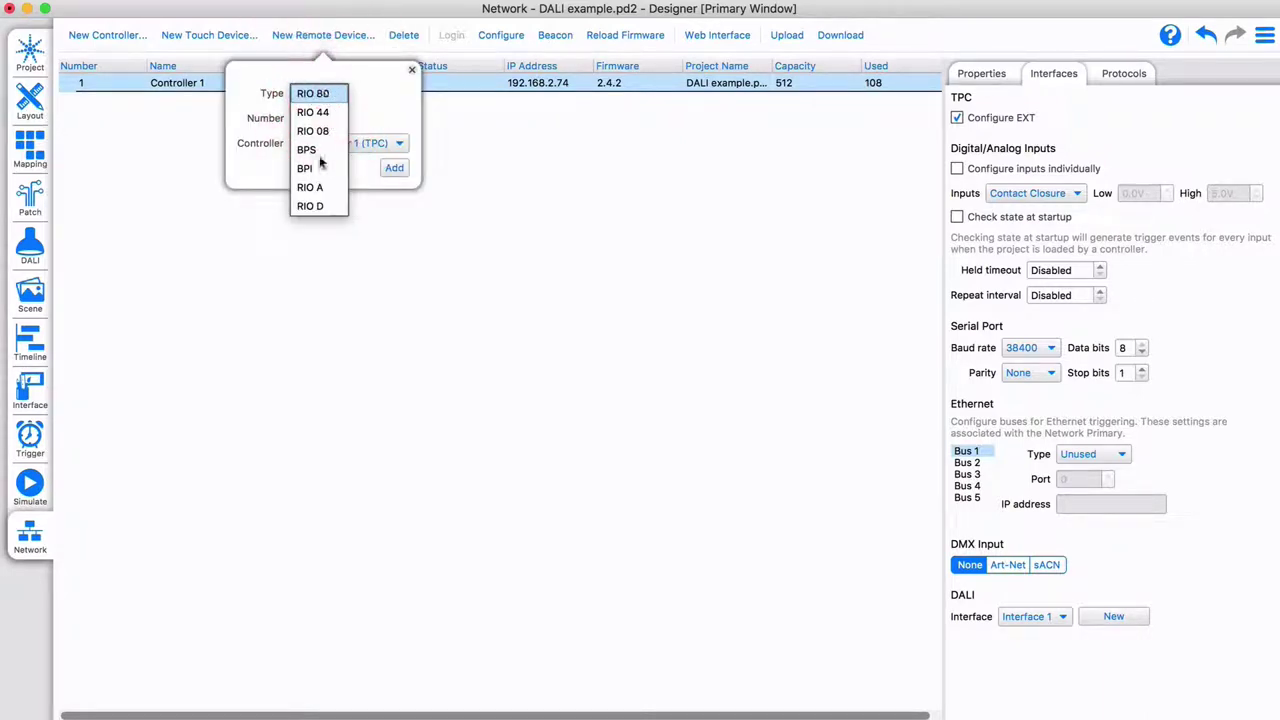
click(316, 206)
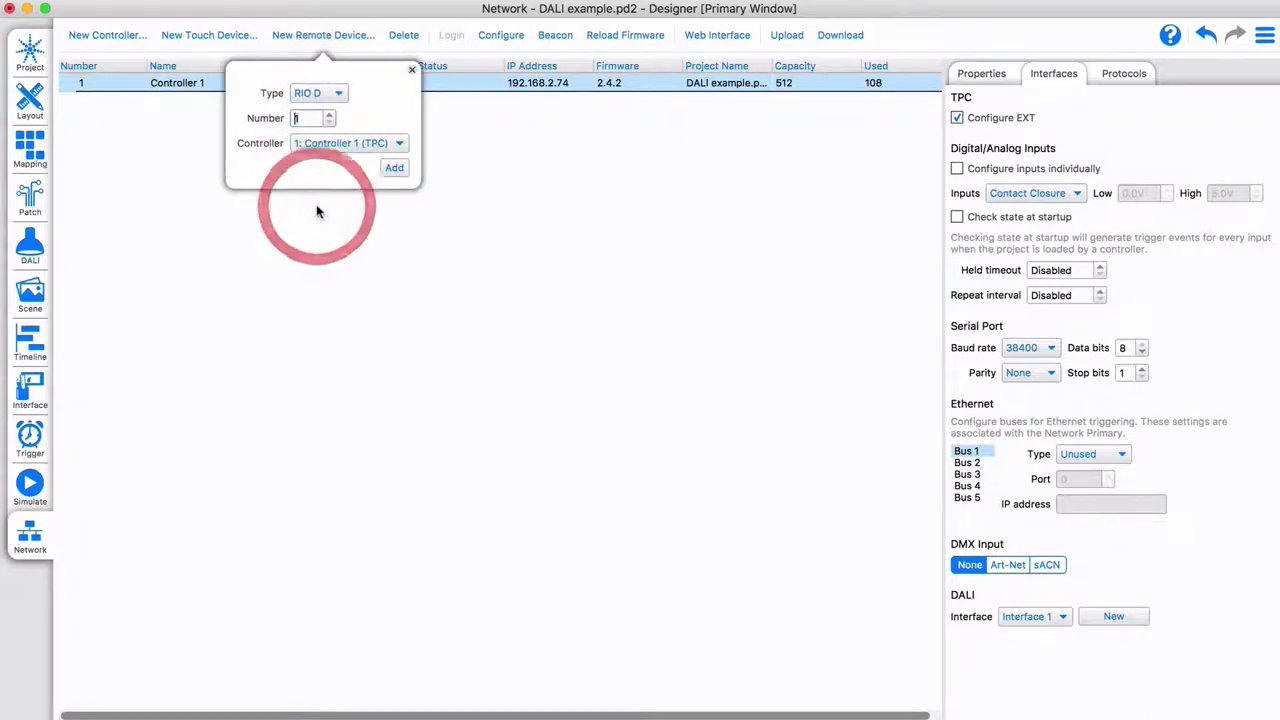
click(395, 170)
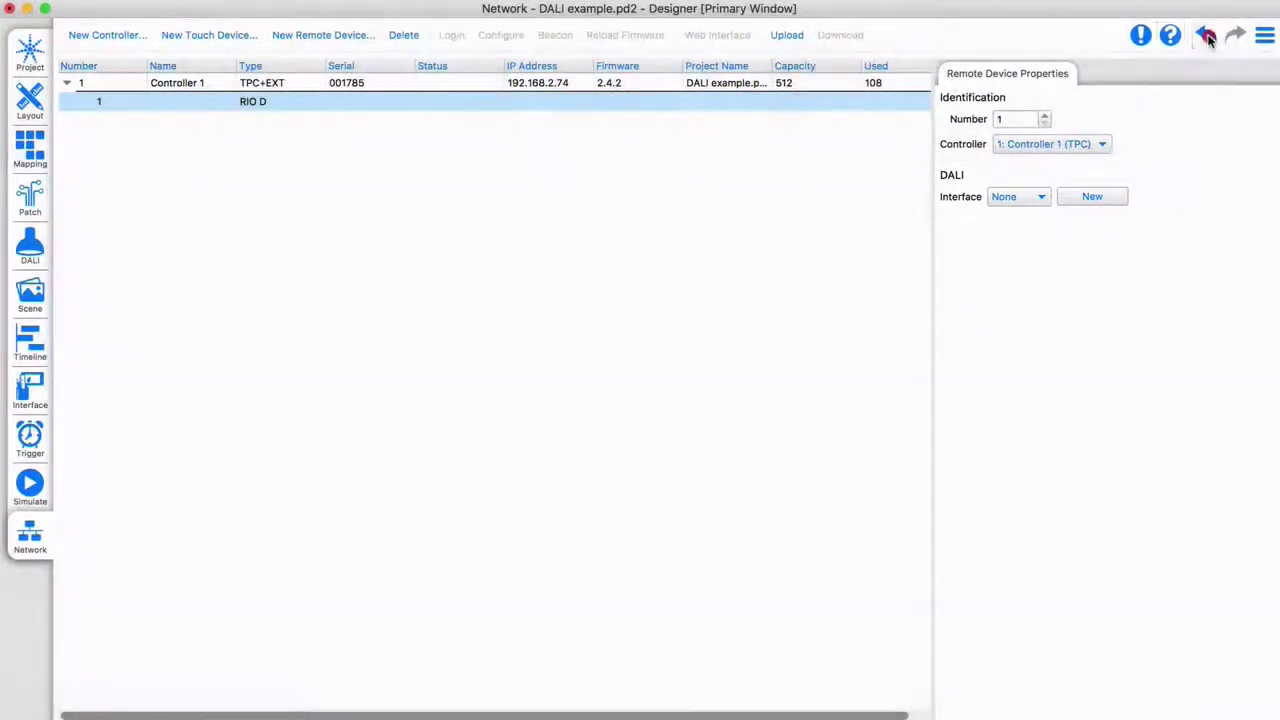
click(1206, 36)
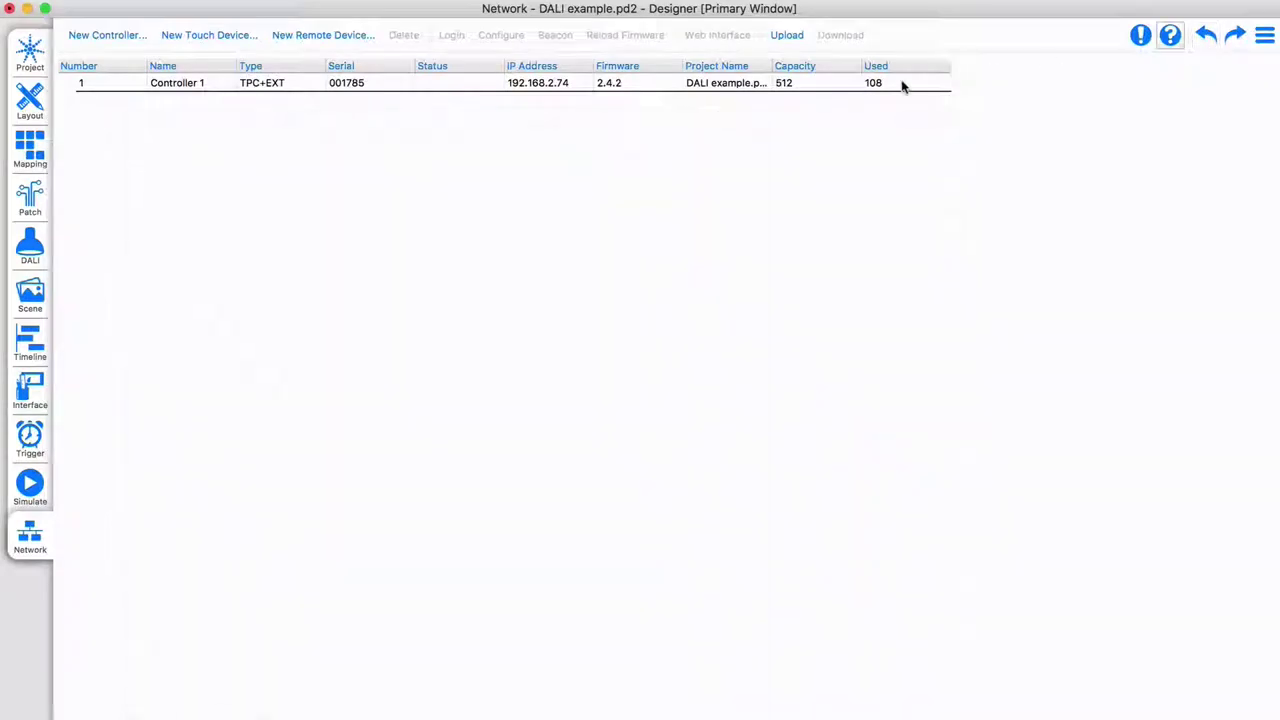
click(903, 83)
- Create a DALI Input trigger 'Dali Group2 Scene2 cmd starts timeline 3' for Recall Scene, group 2, scene 2
click(1051, 73)
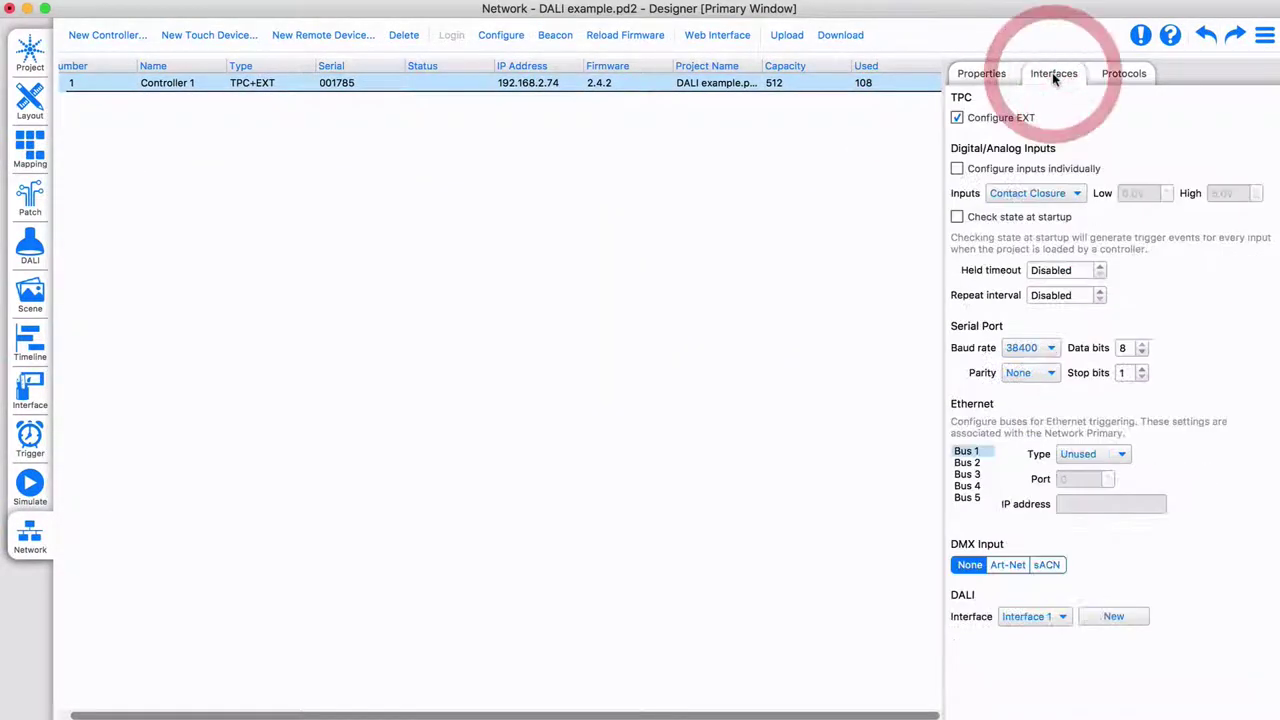
click(30, 440)
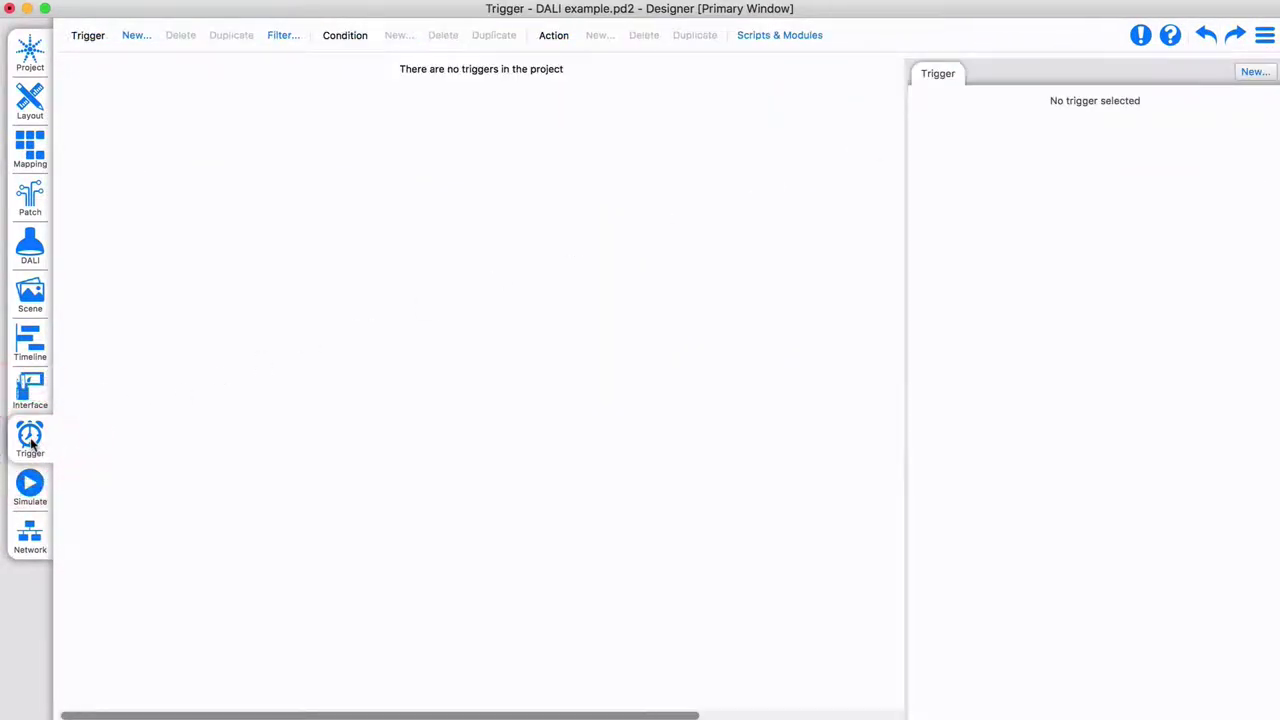
click(134, 36)
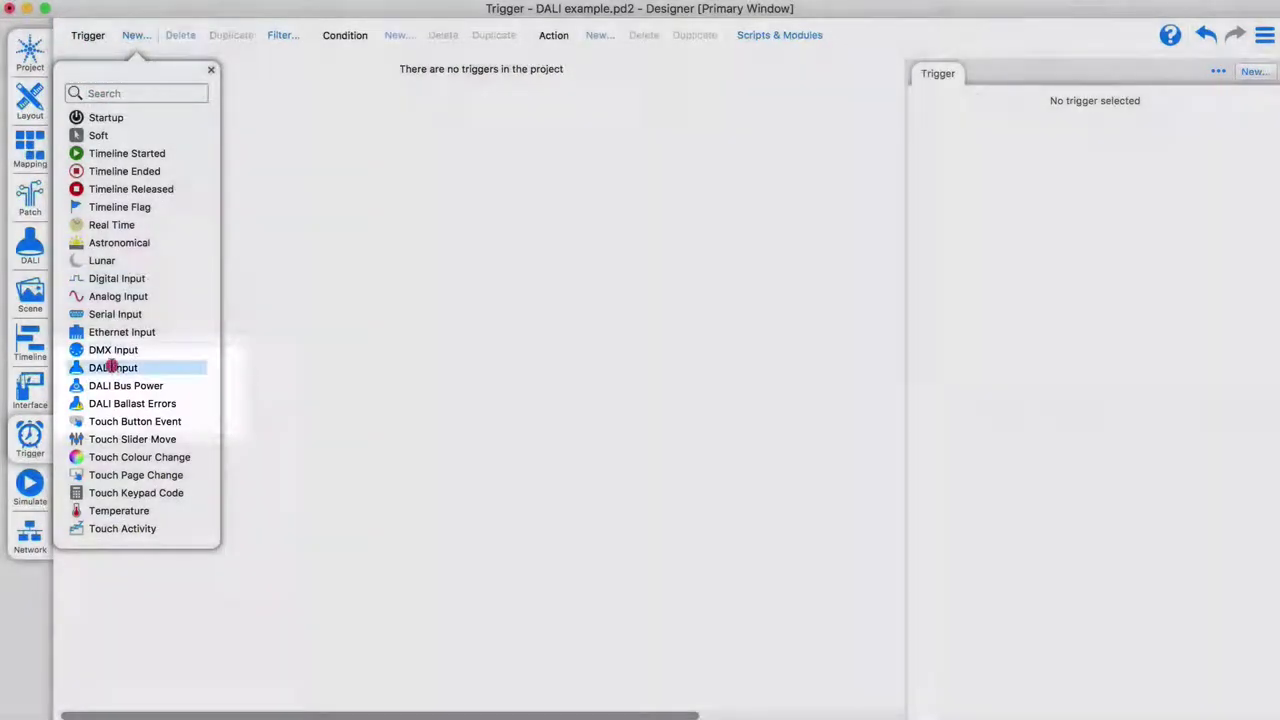
click(112, 368)
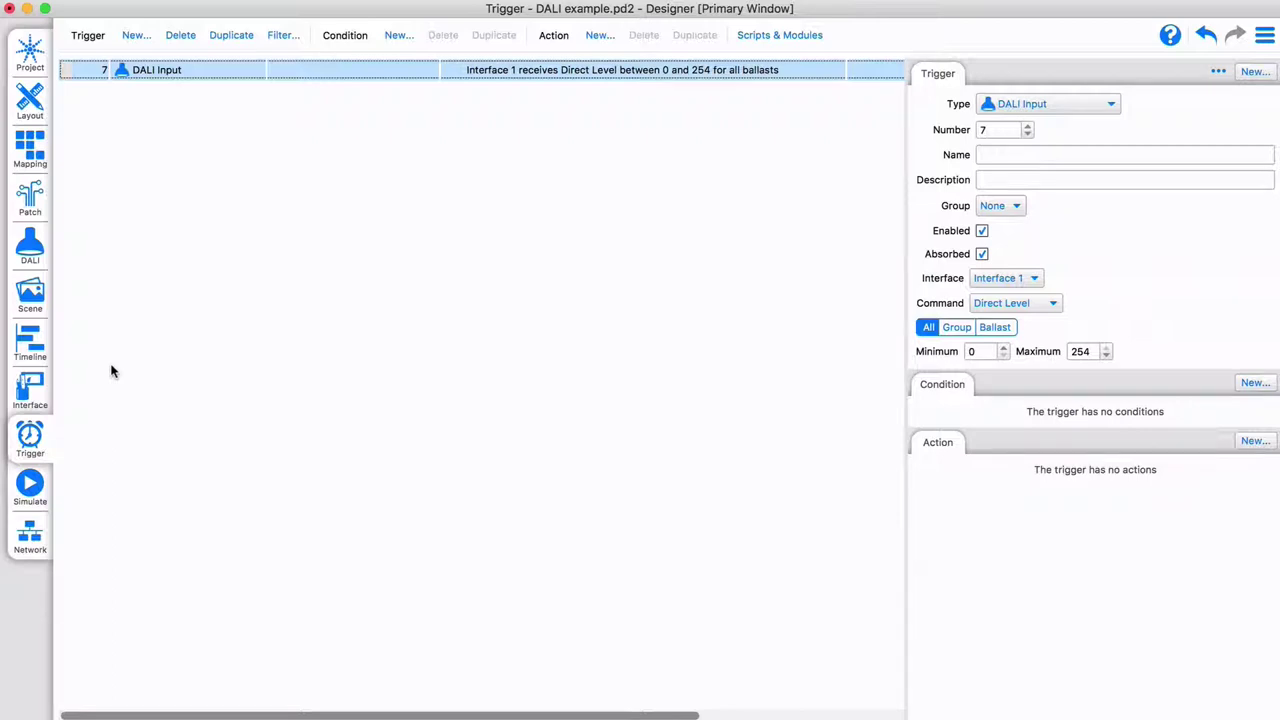
click(997, 155)
text(Dali Group2 )
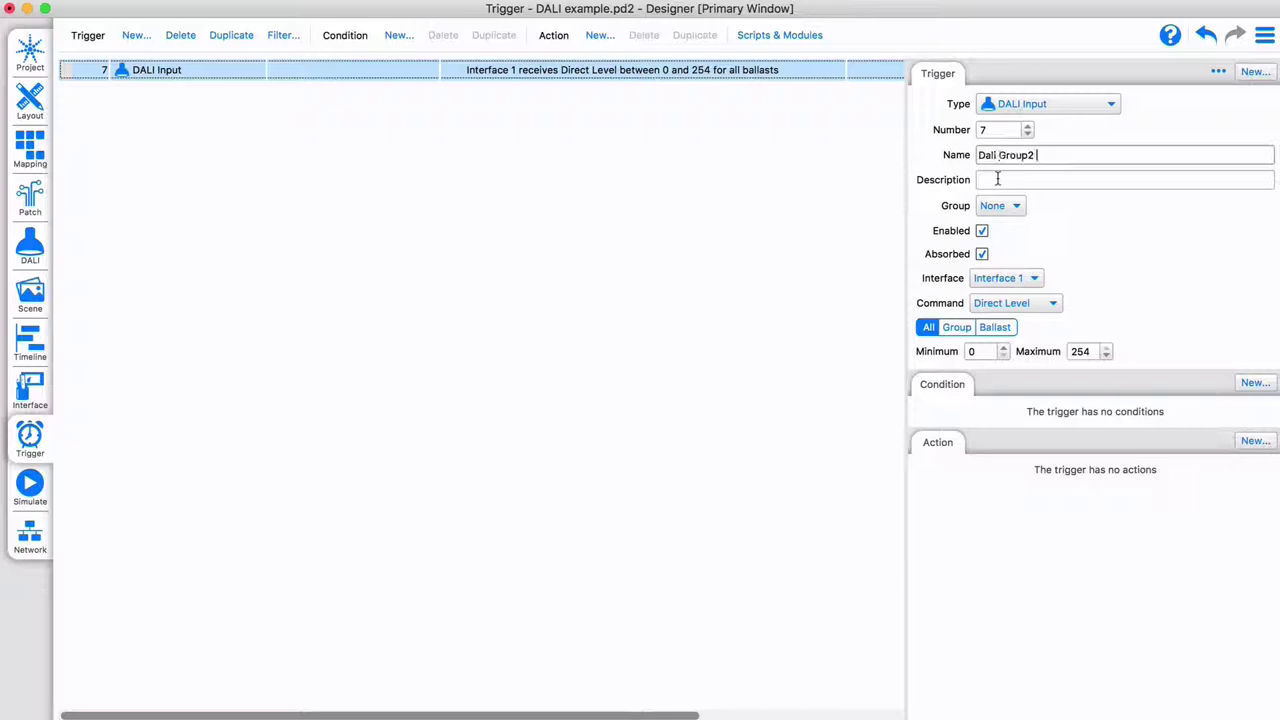
text(Scene2  cmd starts timeline 3)
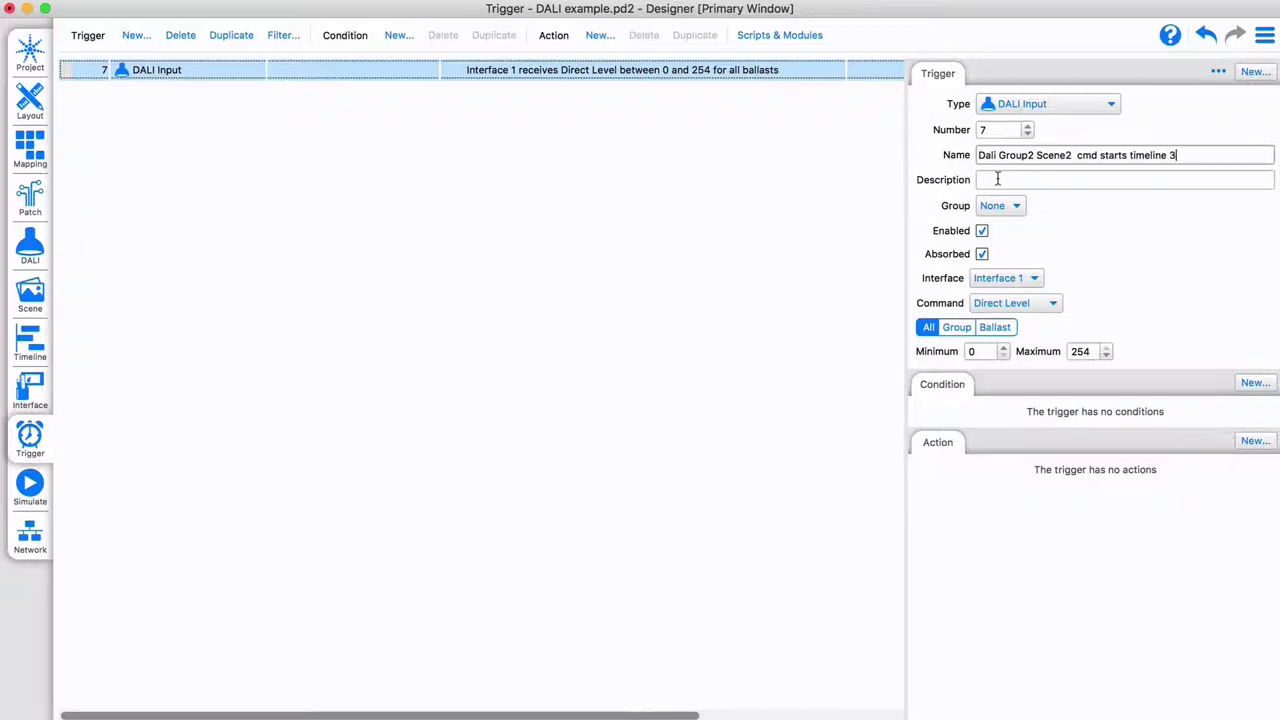
click(1054, 302)
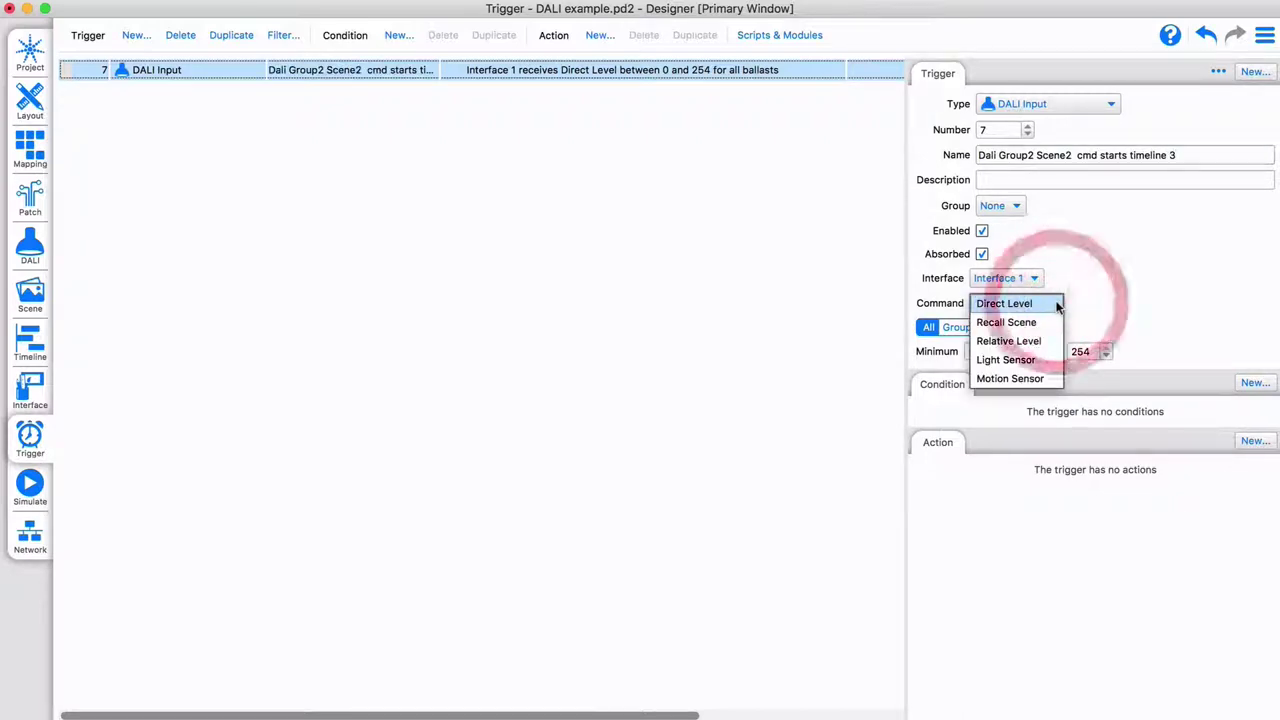
click(1016, 325)
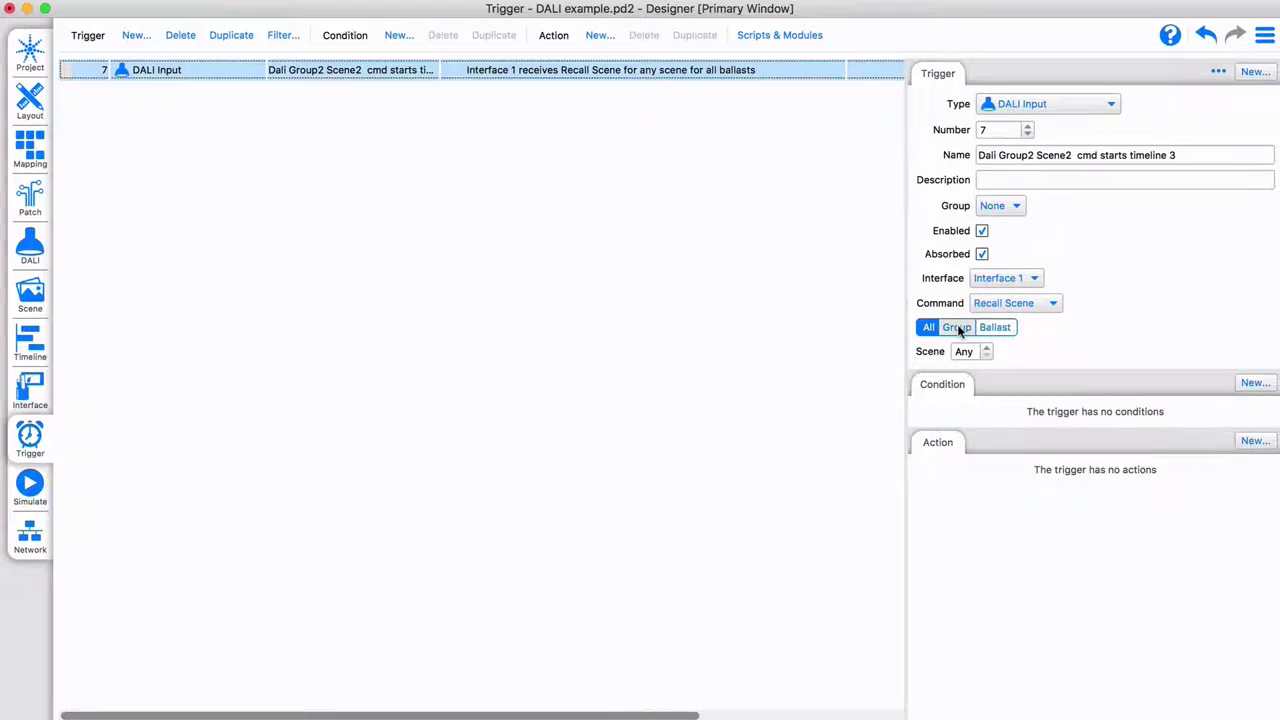
click(957, 329)
double_click(1054, 323)
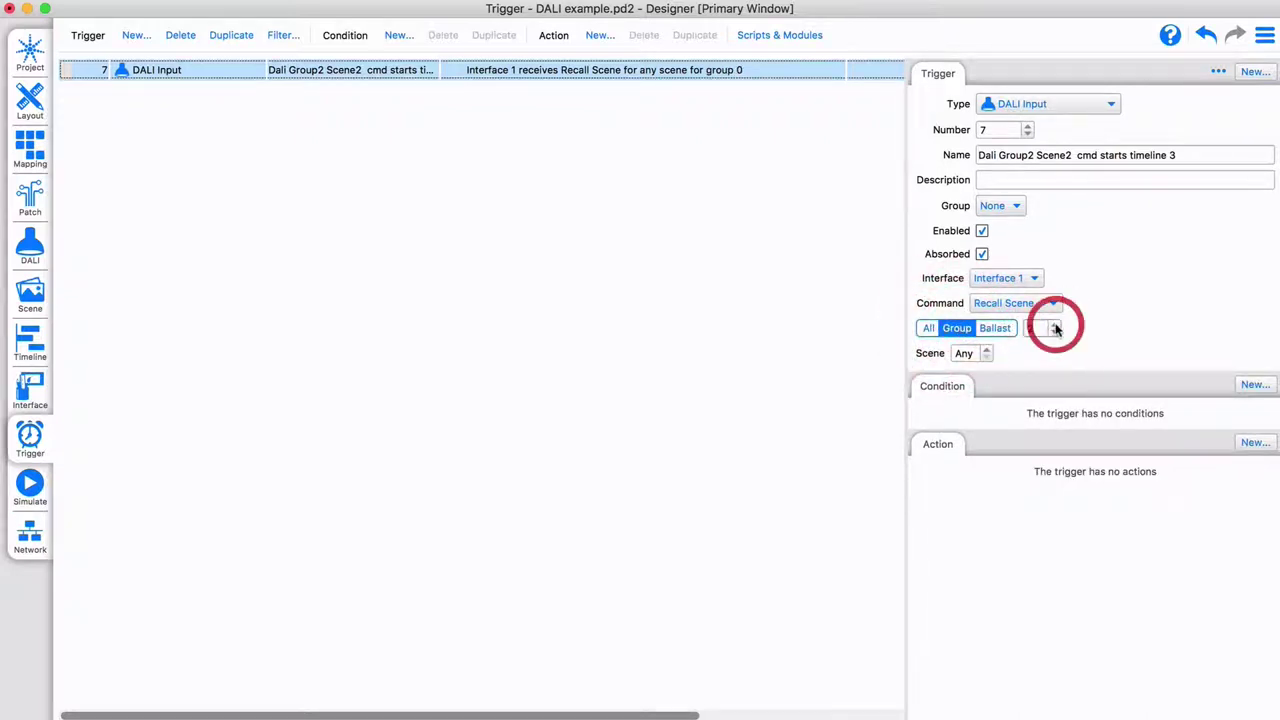
click(987, 349)
click(987, 349)
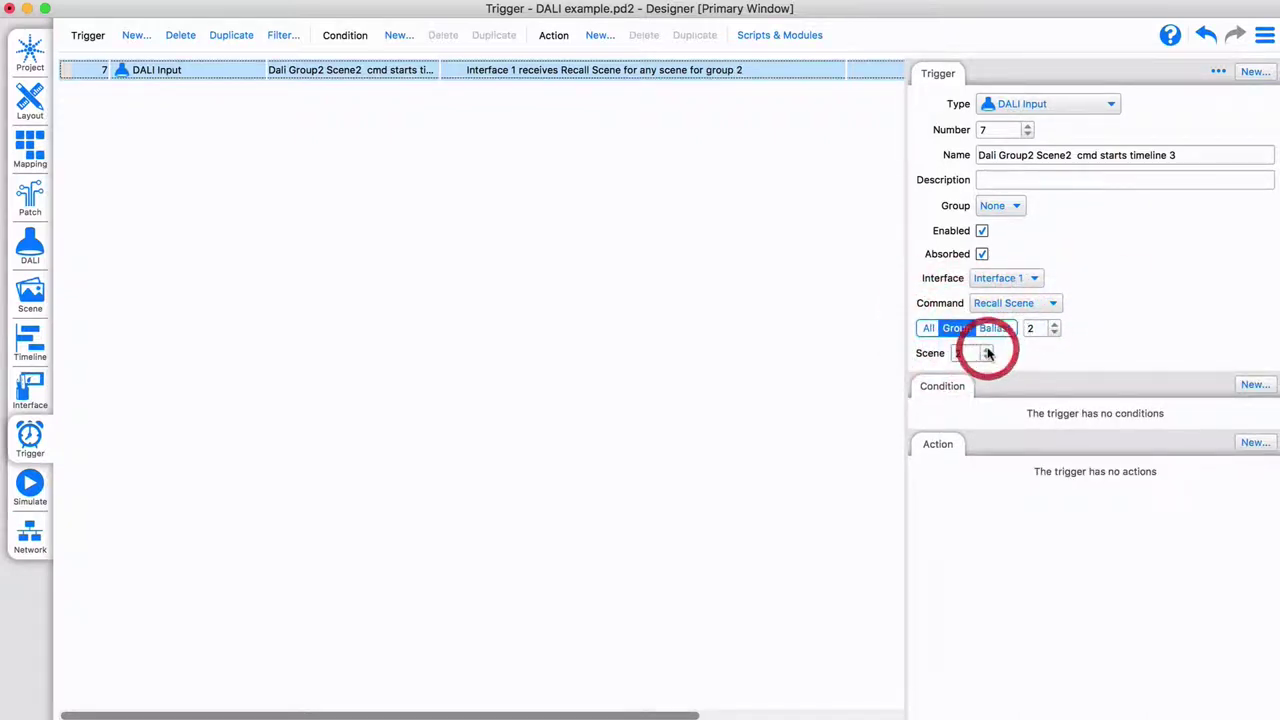
- Add a Start Timeline action that starts timeline 3: Party
click(1254, 443)
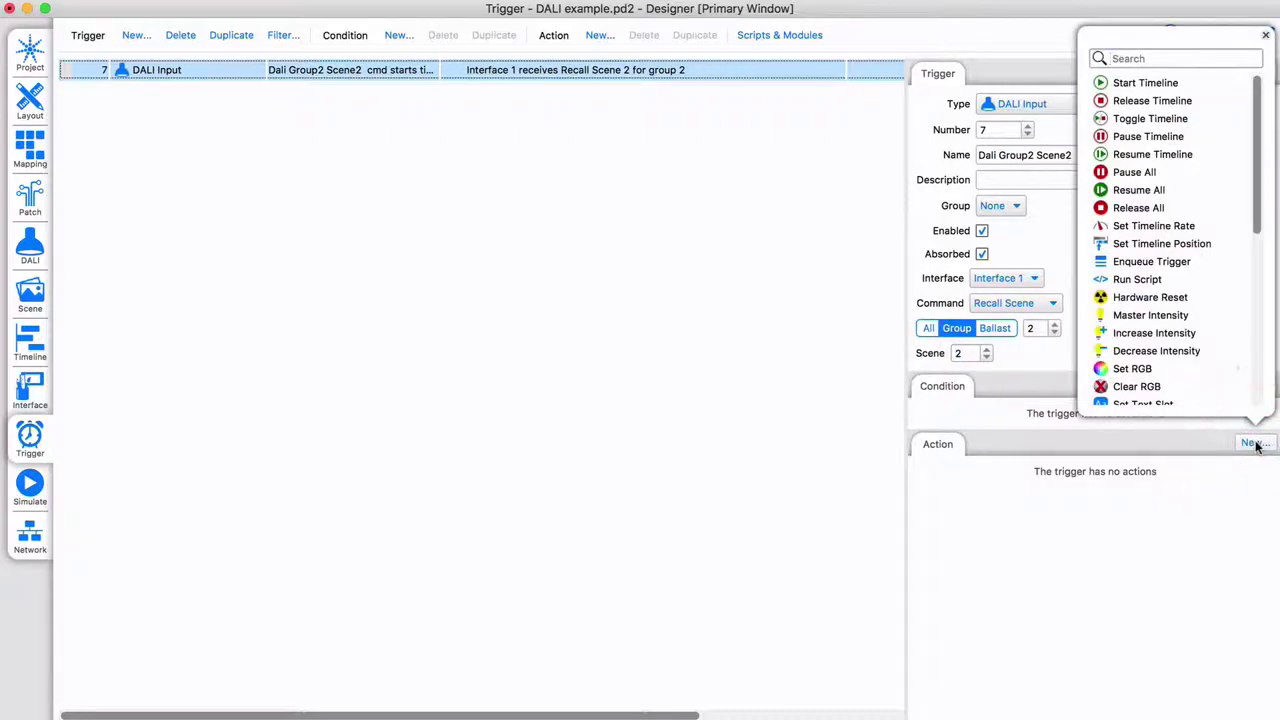
click(1146, 83)
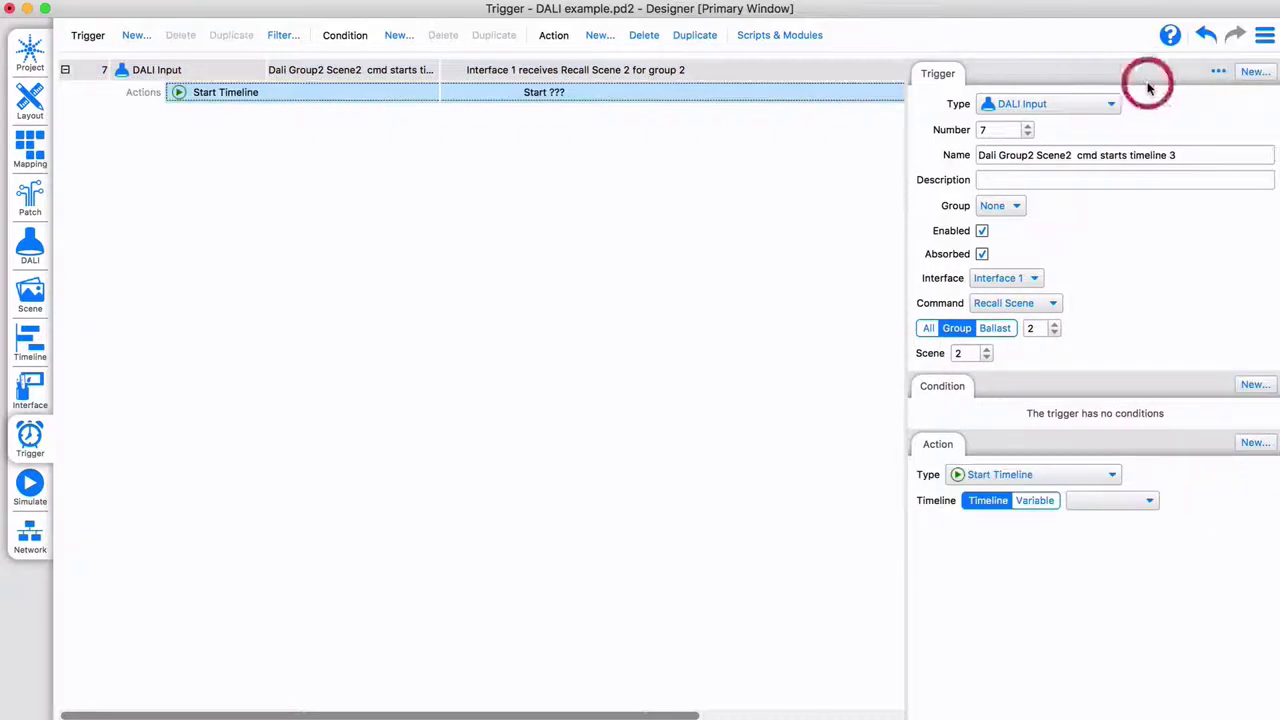
click(1147, 503)
click(1110, 538)
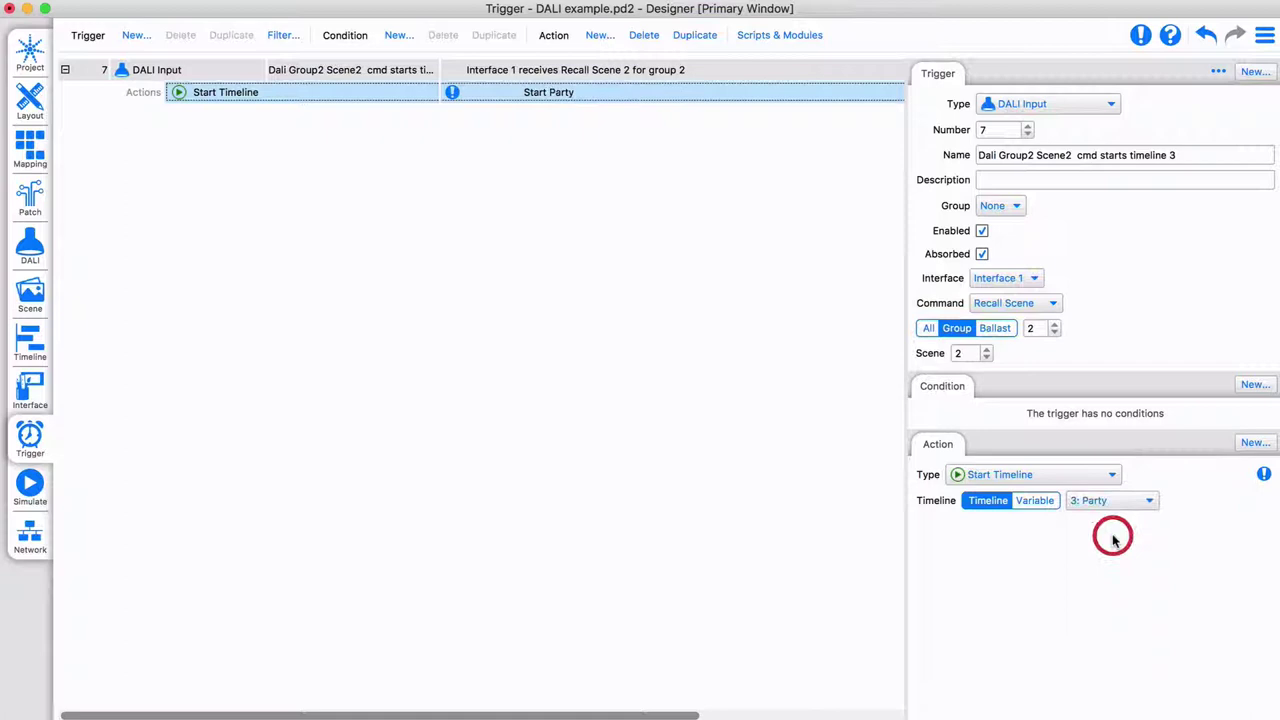
- Create a Timeline Started trigger named 'Wher' that fires when timeline 5: Sundays starts
click(134, 36)
click(120, 153)
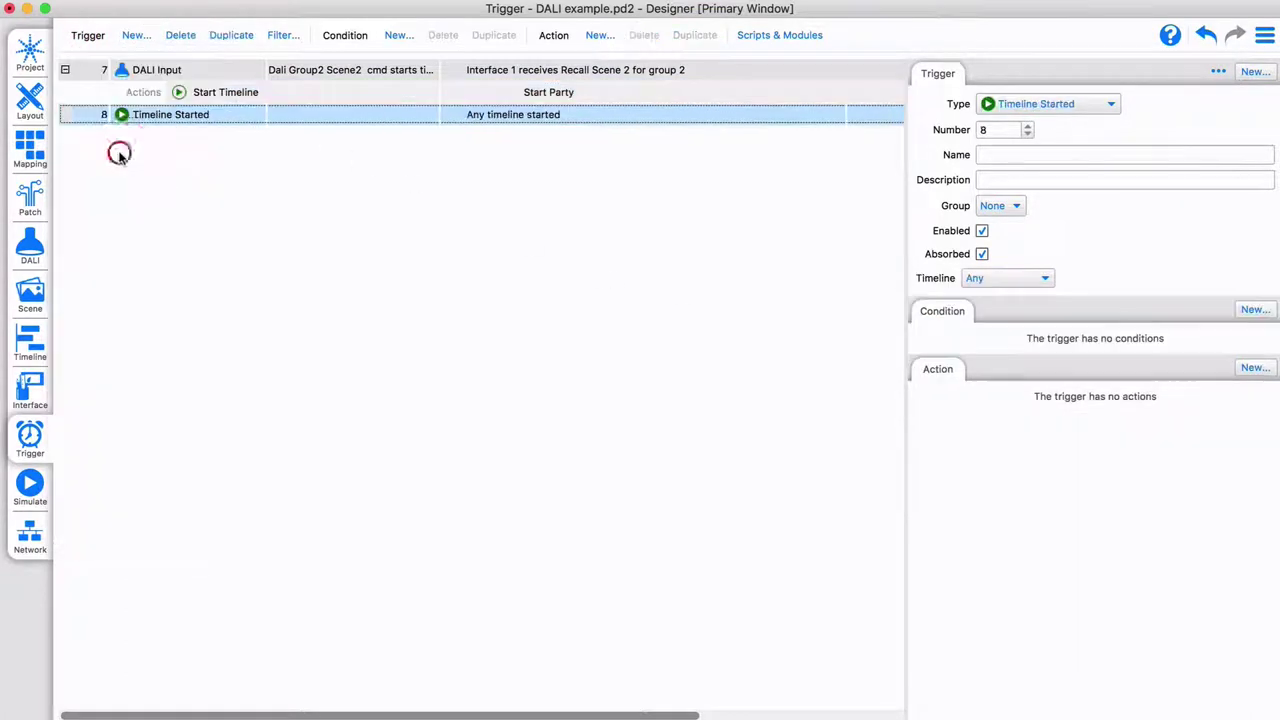
click(997, 156)
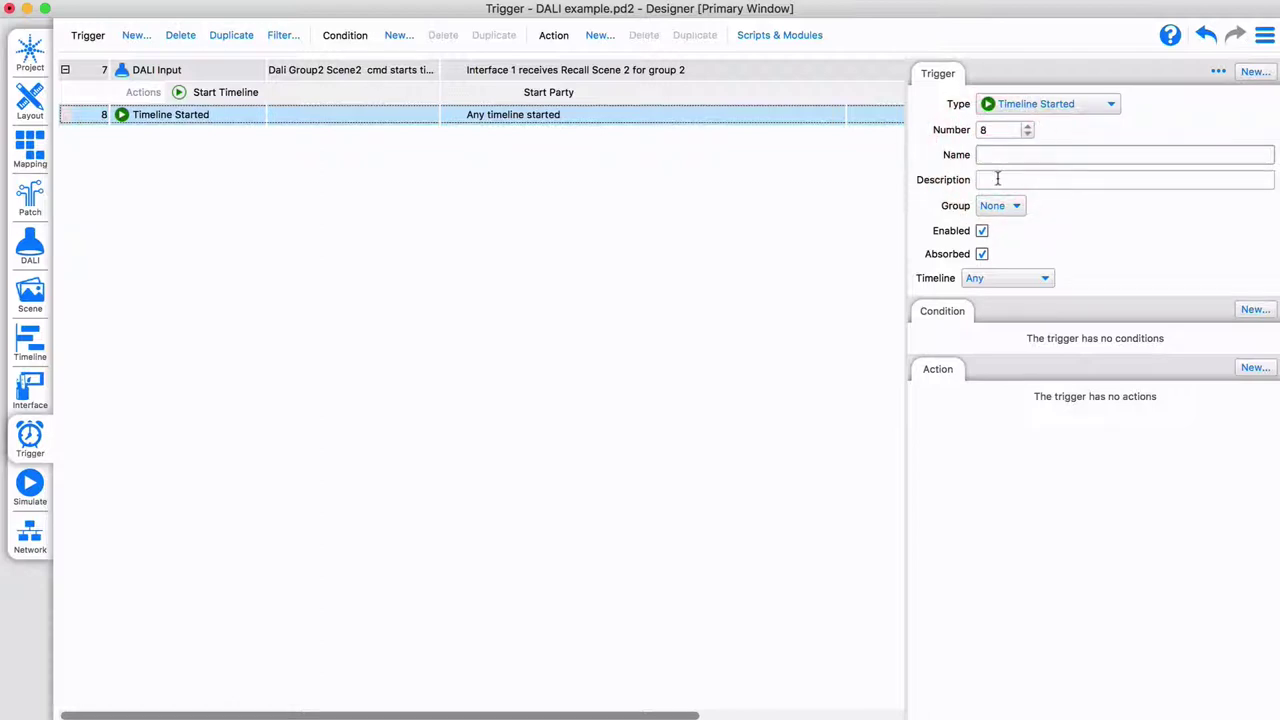
text(Wher)
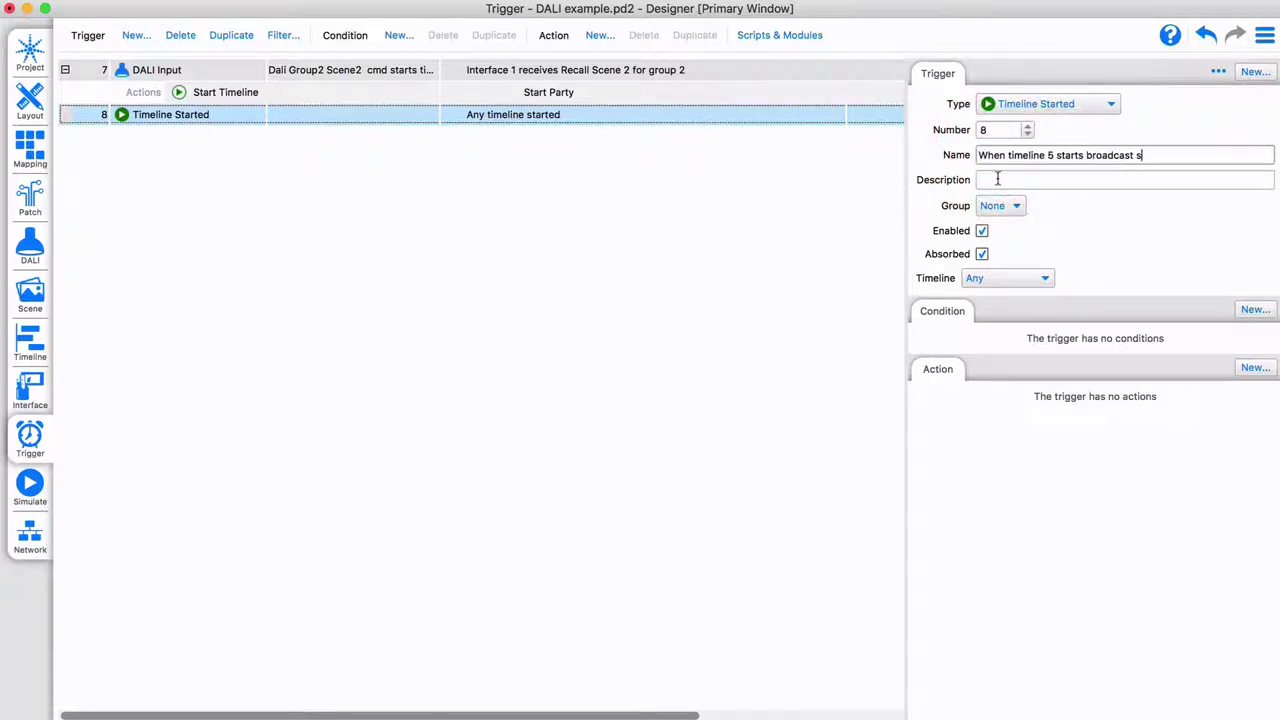
click(1045, 278)
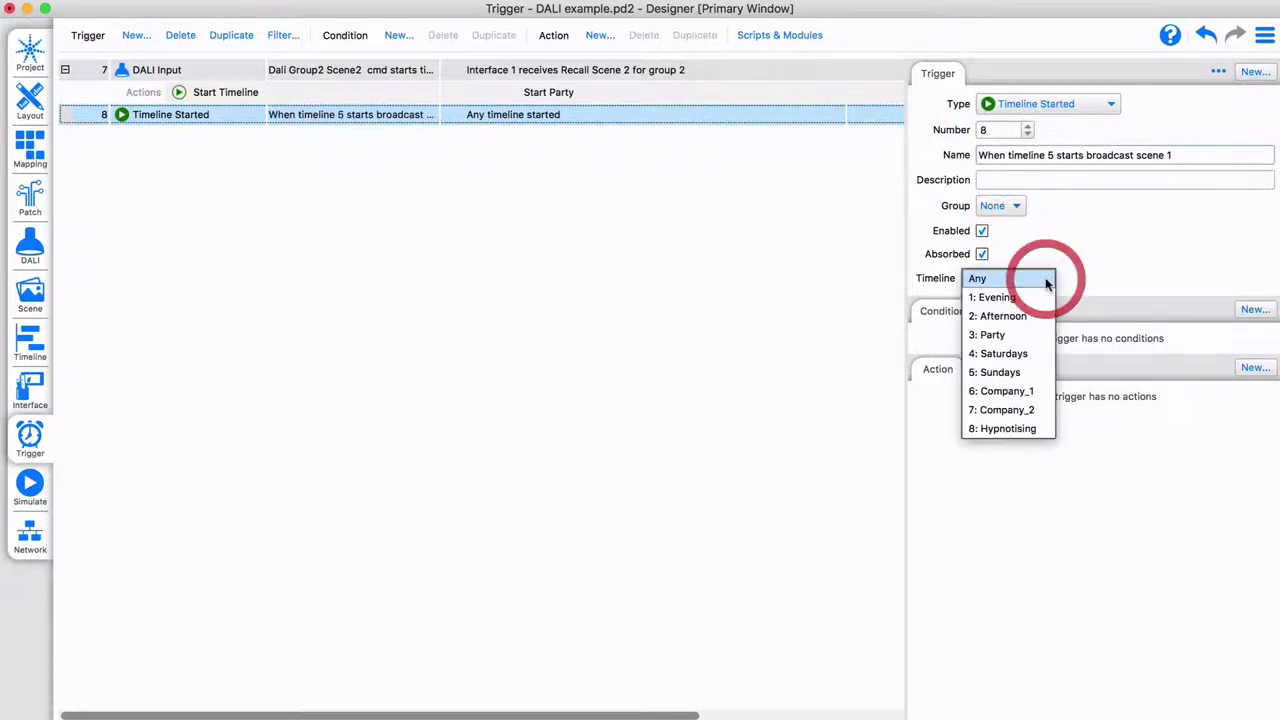
click(1008, 373)
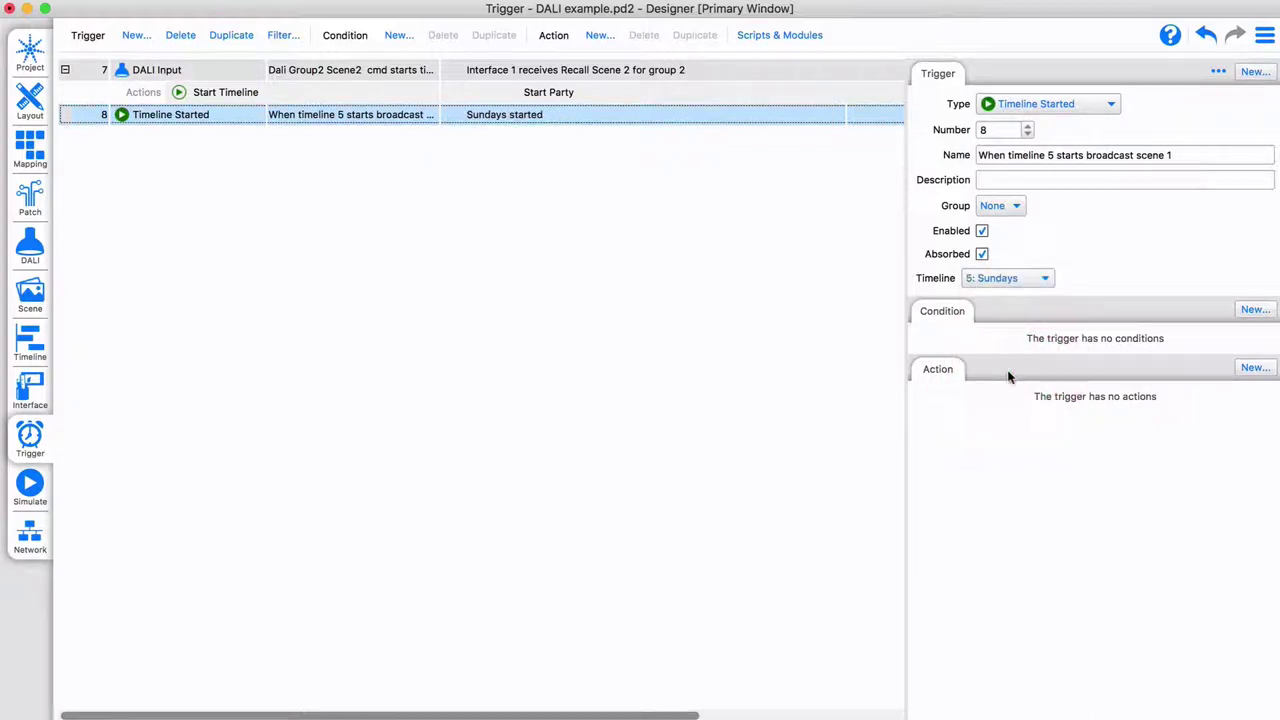
- Add a Recall DALI Scene action using a fixed scene number, scene 1
click(599, 36)
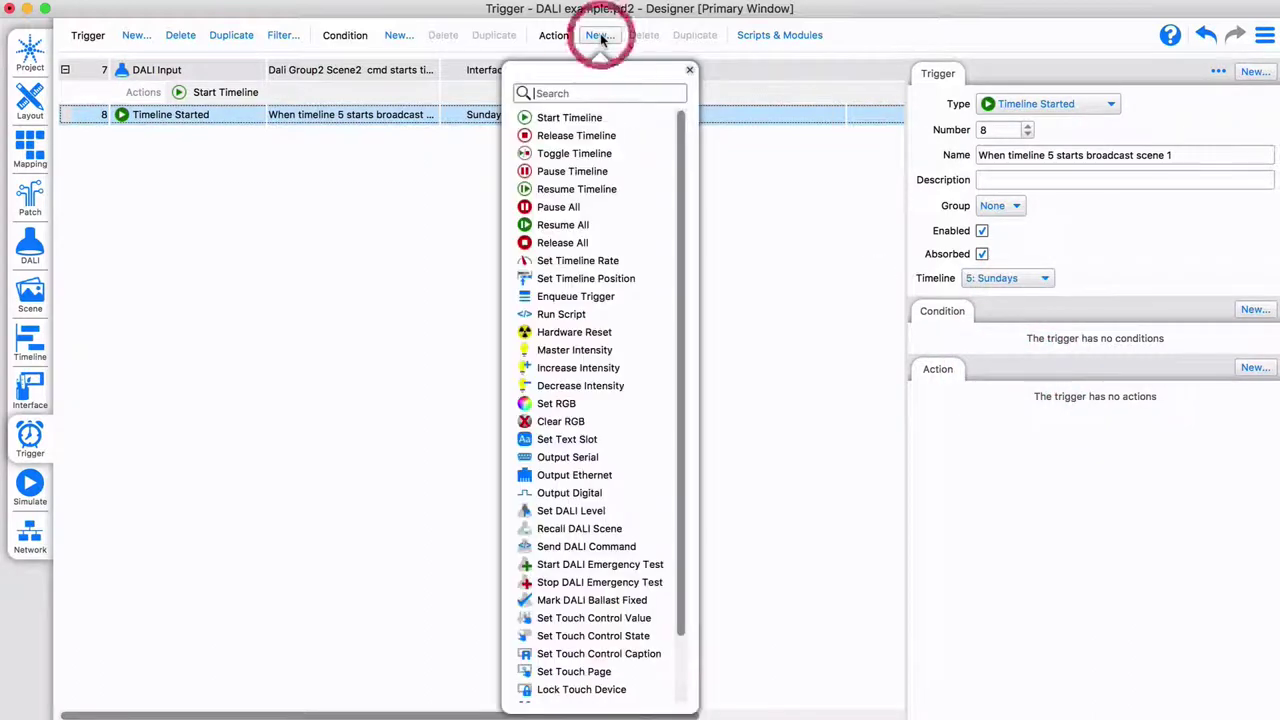
click(579, 528)
click(971, 473)
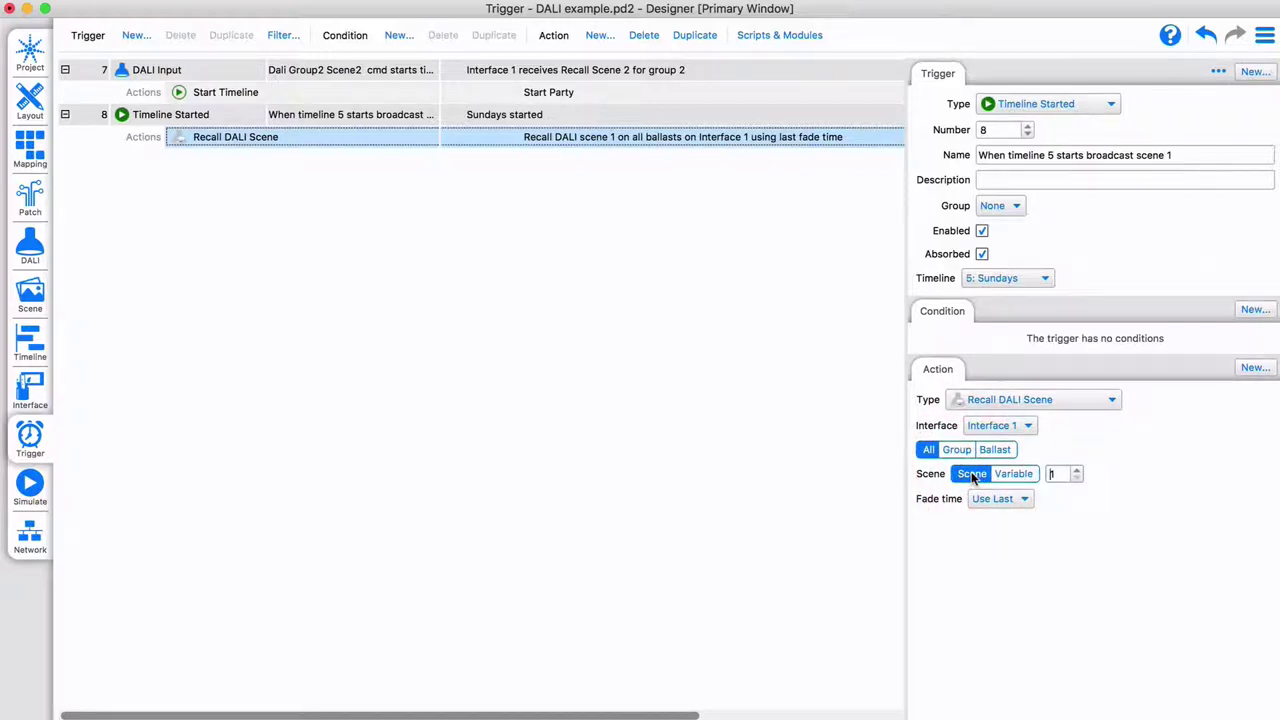
- Find Dali Ballast in the fixture library and place one at the top of the staircase
click(30, 100)
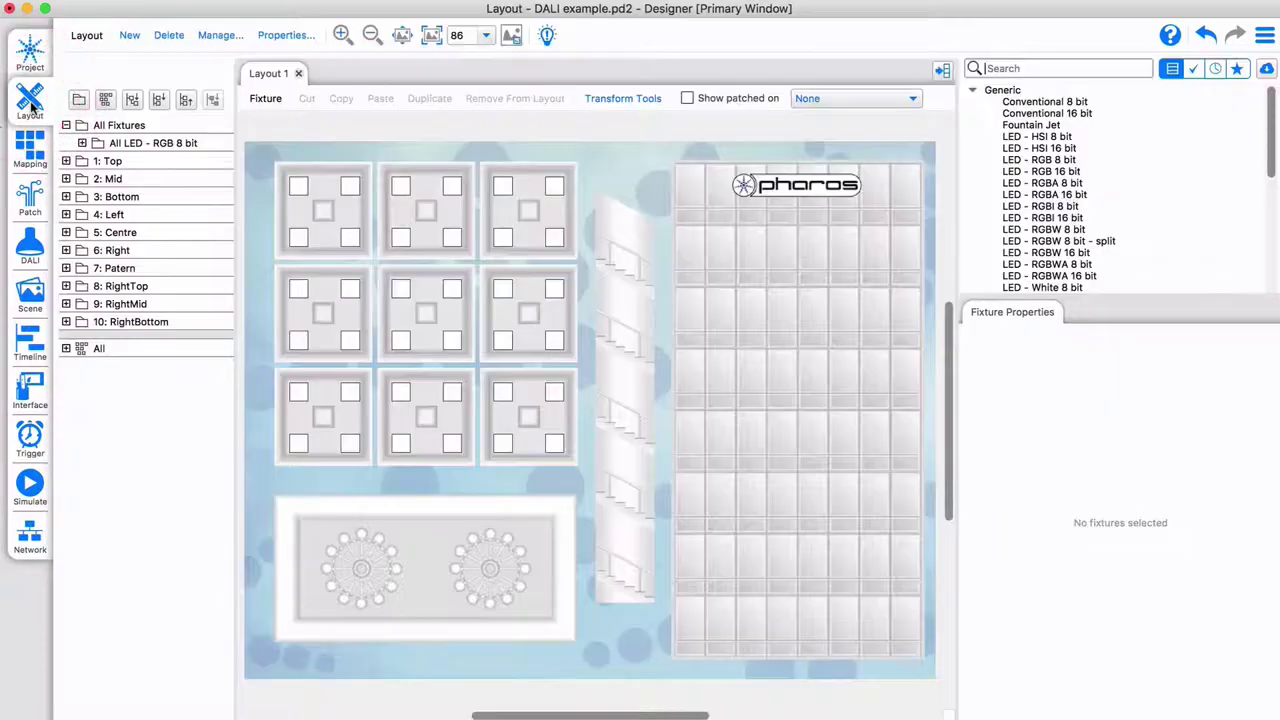
click(1060, 68)
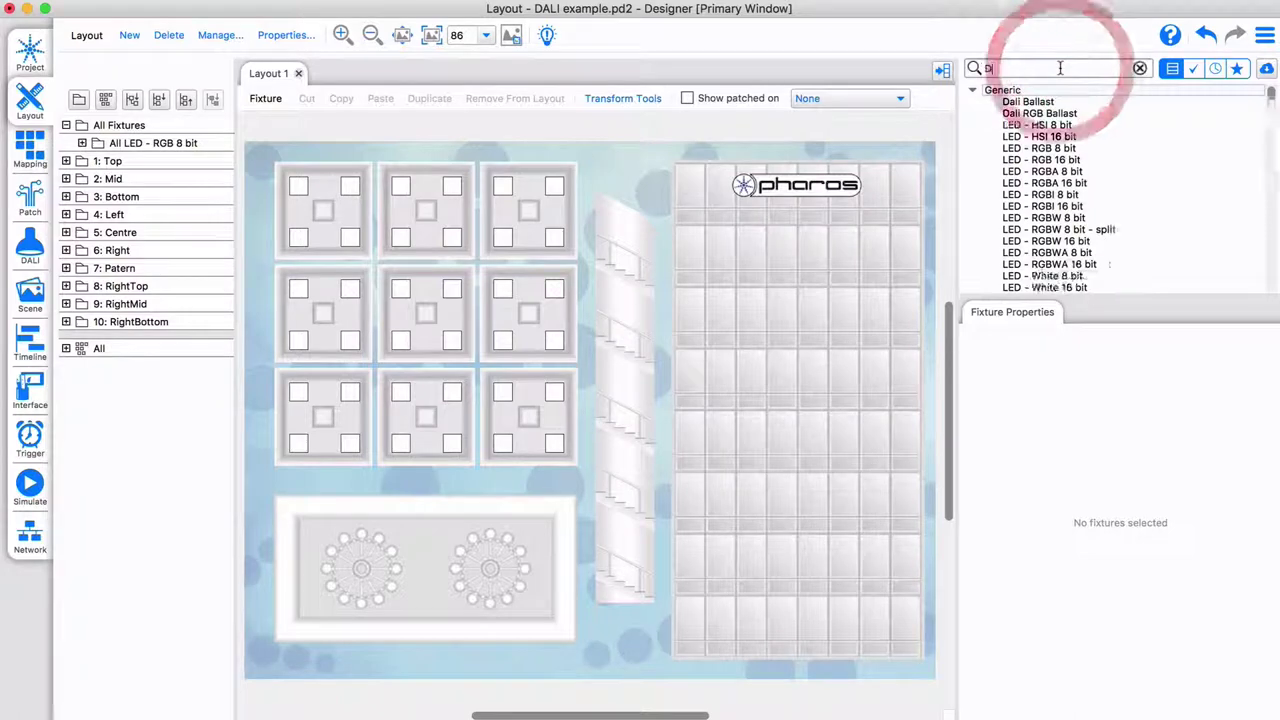
text(DALI)
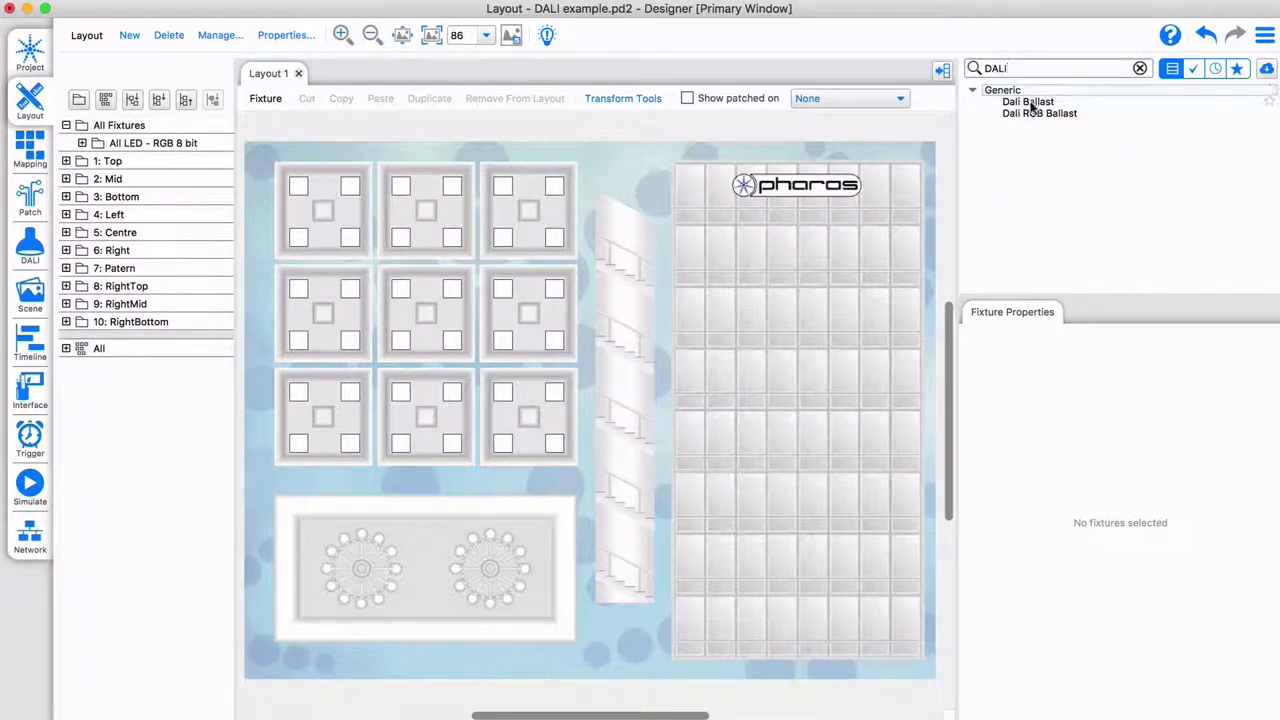
click(1030, 104)
click(622, 214)
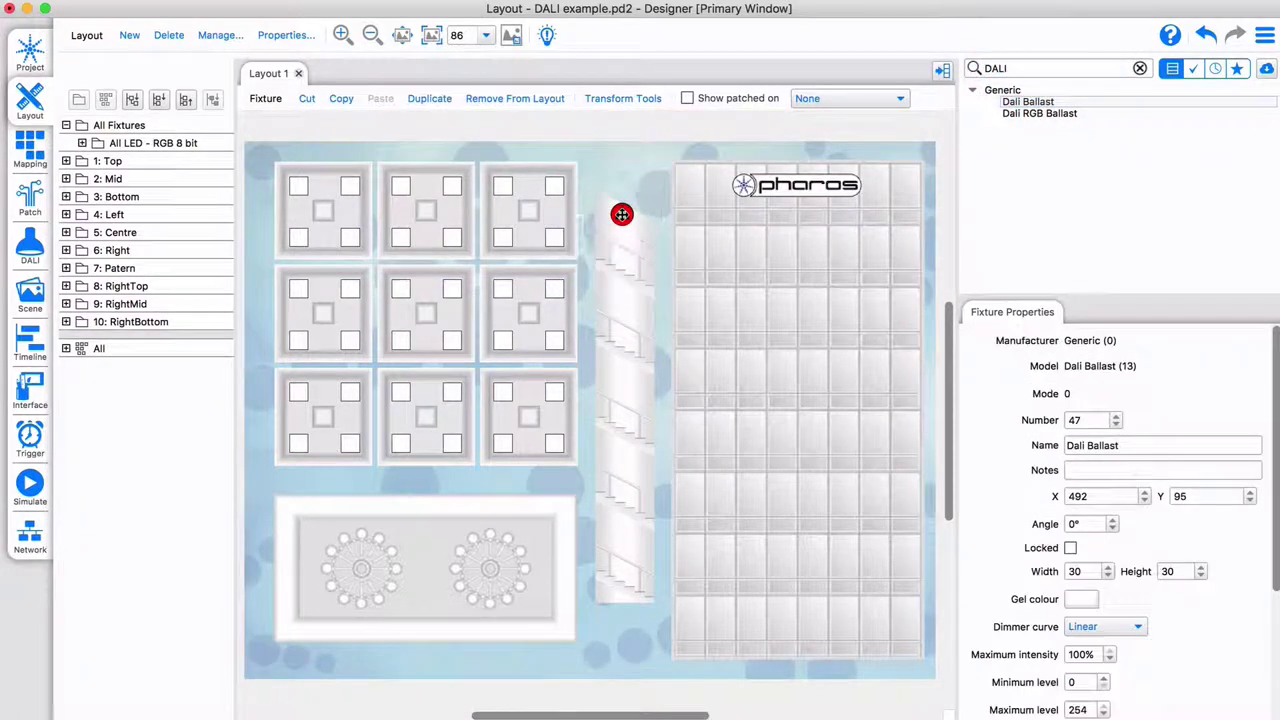
- Duplicate the ballast into an array of width 1, height 5, vertical spacing 100
click(431, 98)
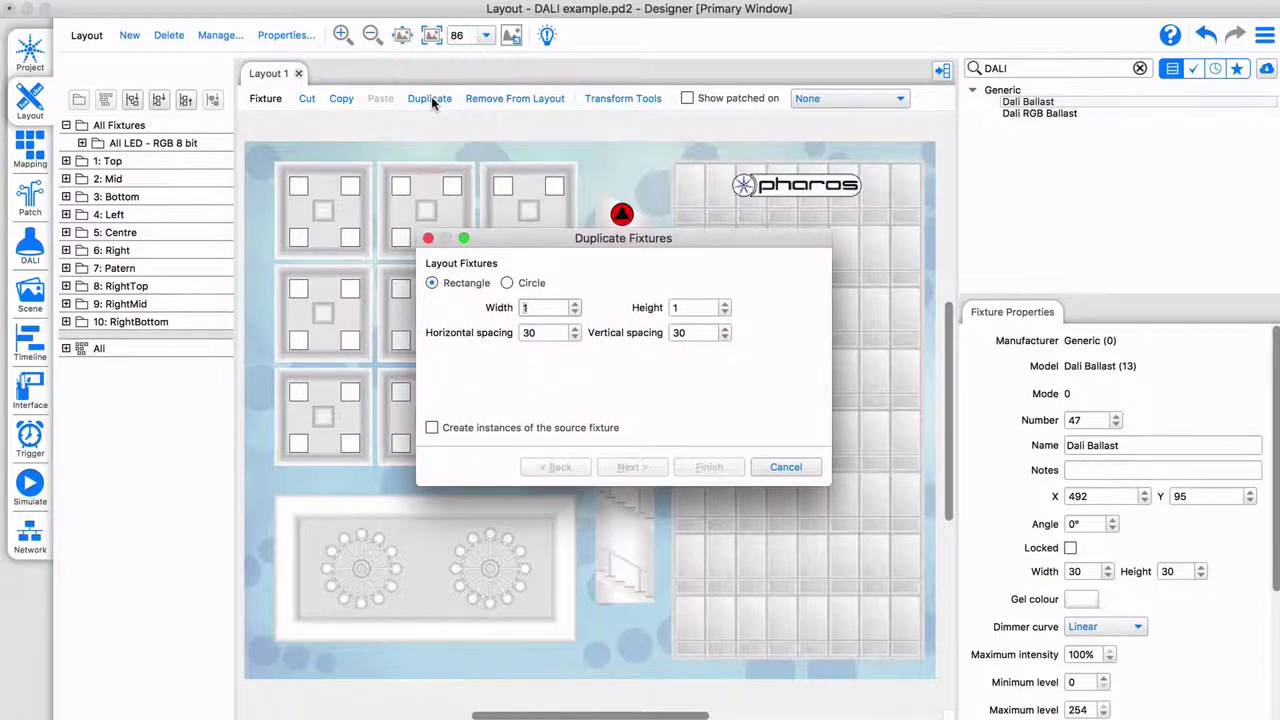
text(1)
key(Tab)
text(5)
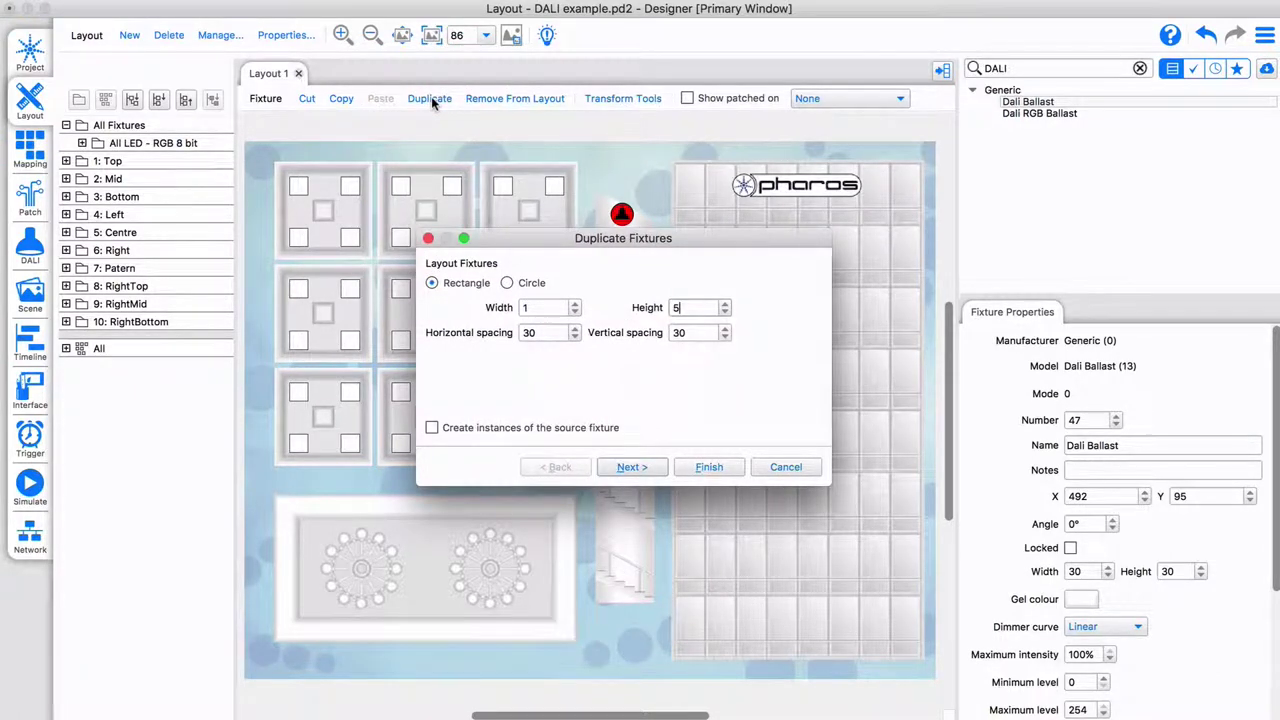
key(Tab)
key(Tab)
text(100)
click(709, 467)
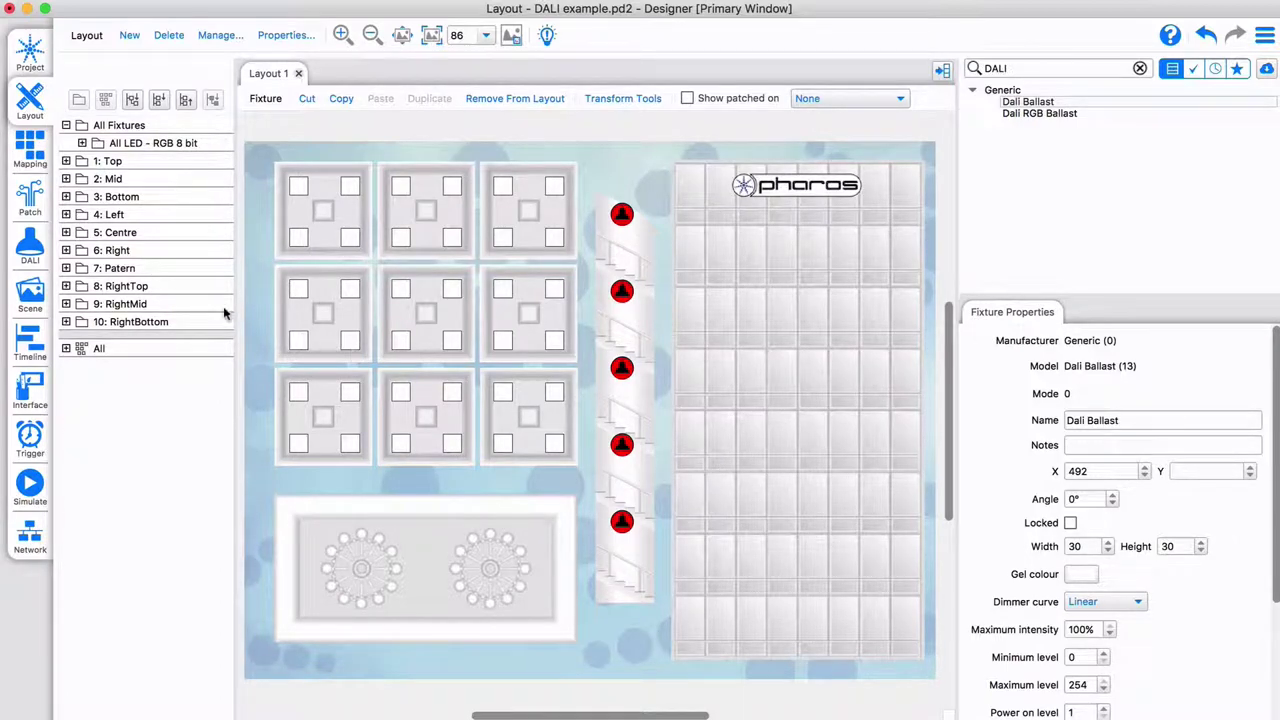
- Find addressed ballasts, readdress all ballasts on Interface 1, and highlight the five found at addresses 1–5
click(30, 248)
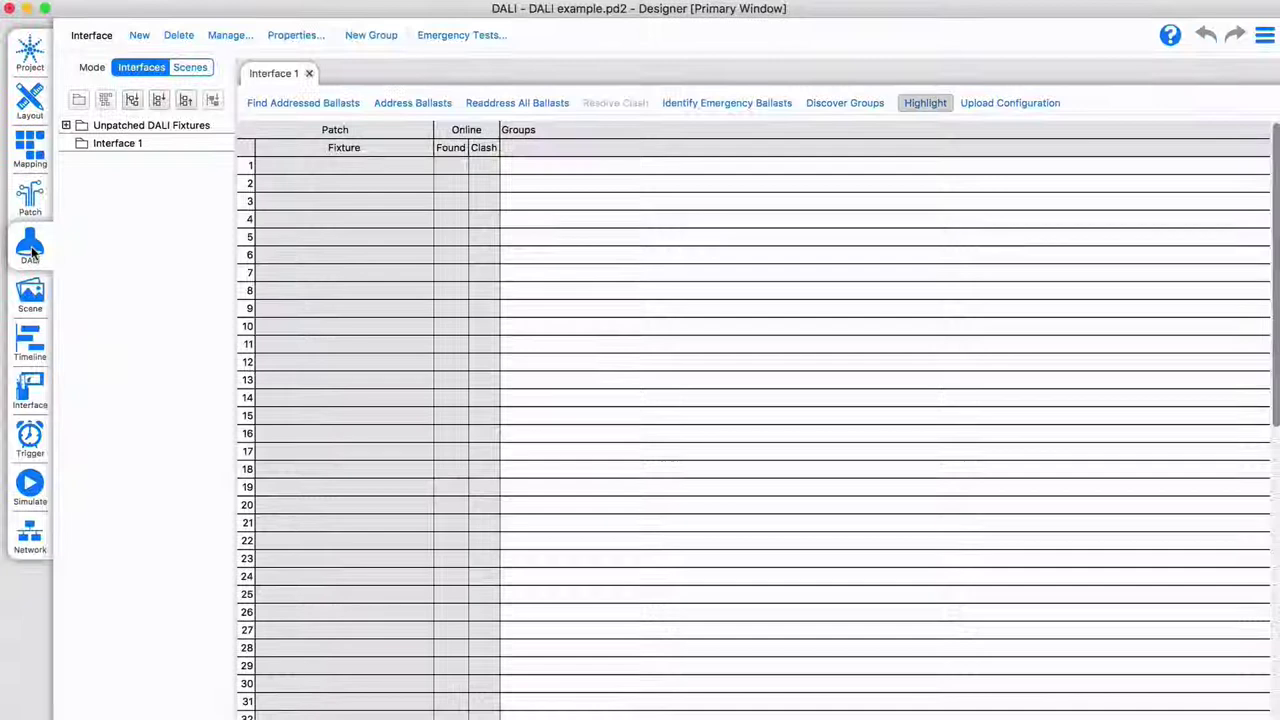
click(66, 126)
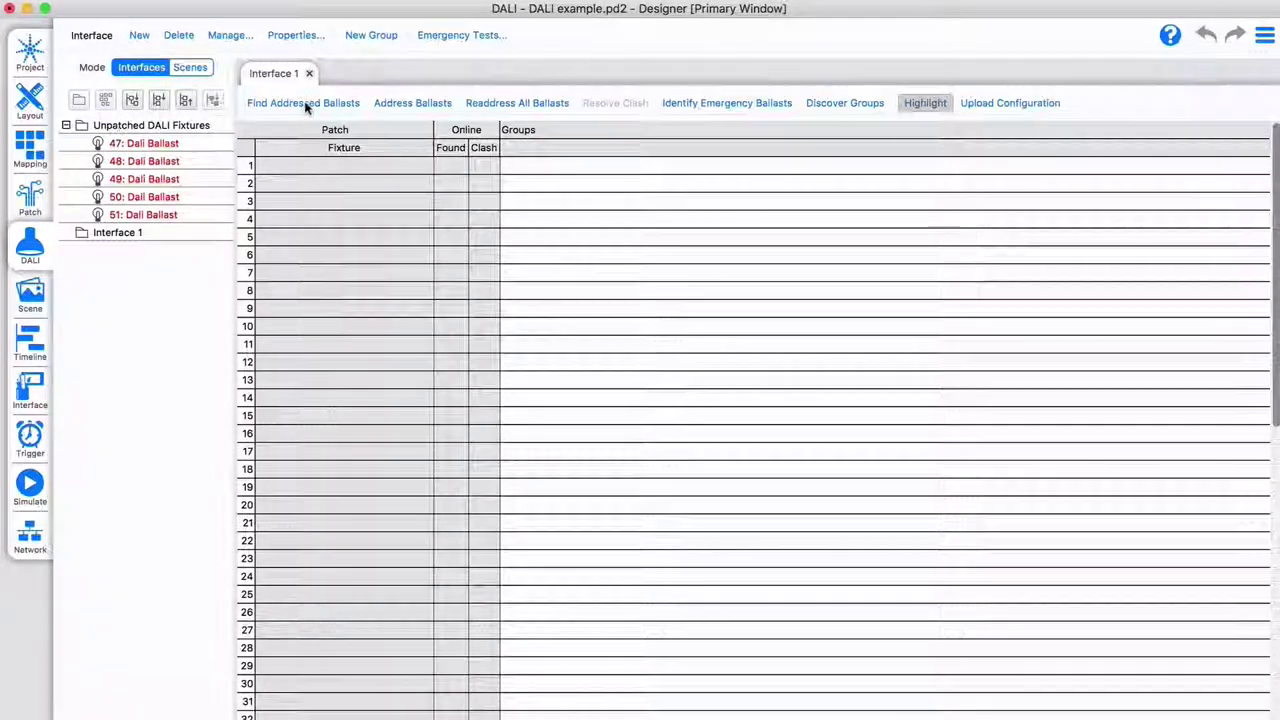
click(305, 104)
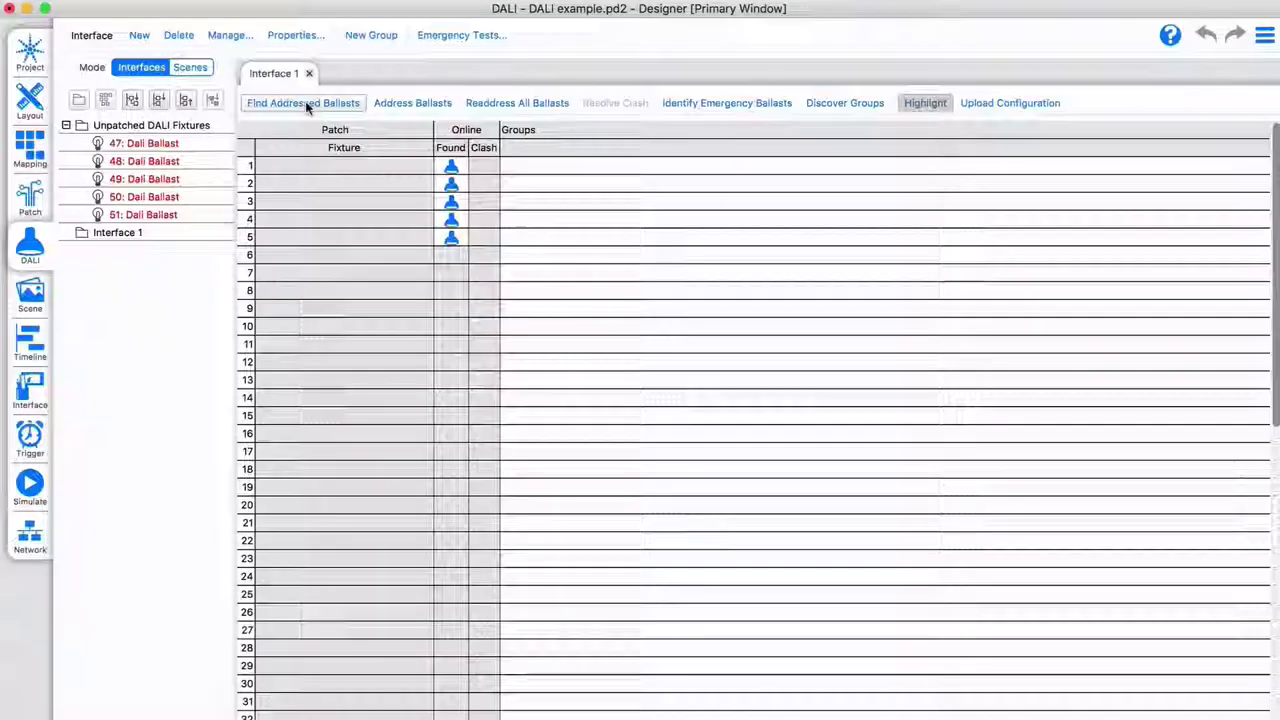
drag(451, 219, 452, 290)
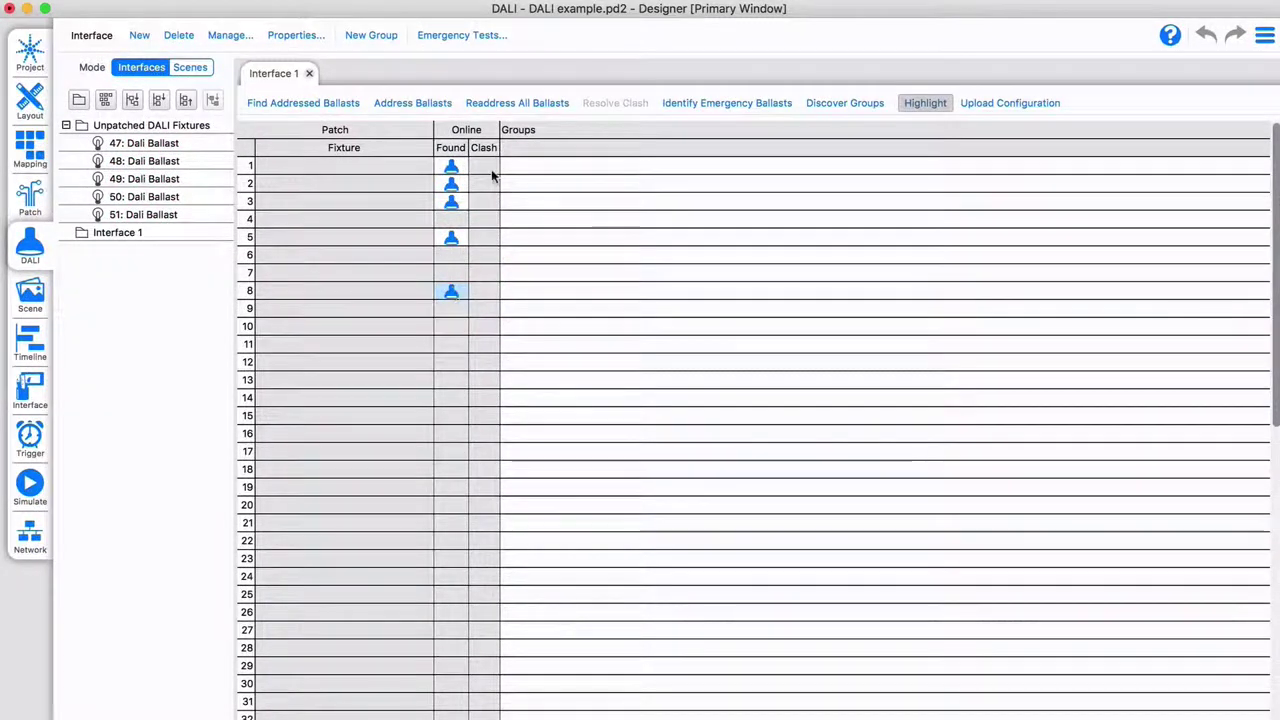
click(517, 103)
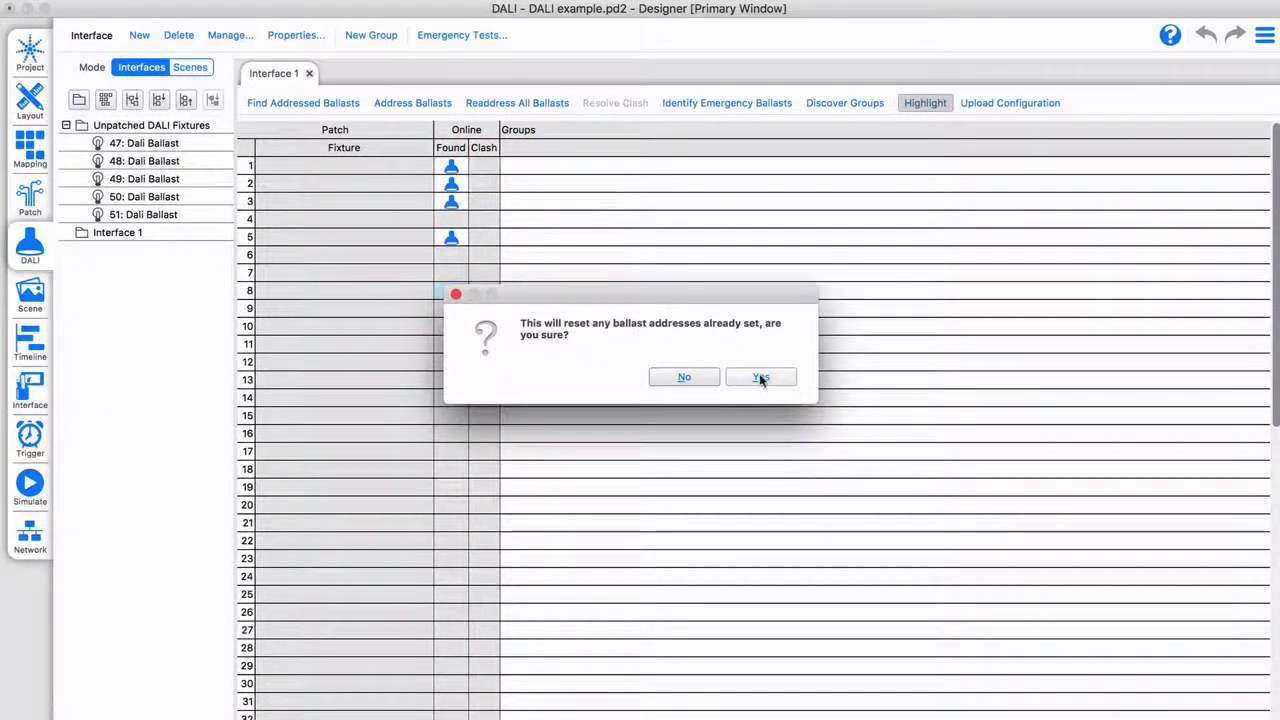
click(760, 377)
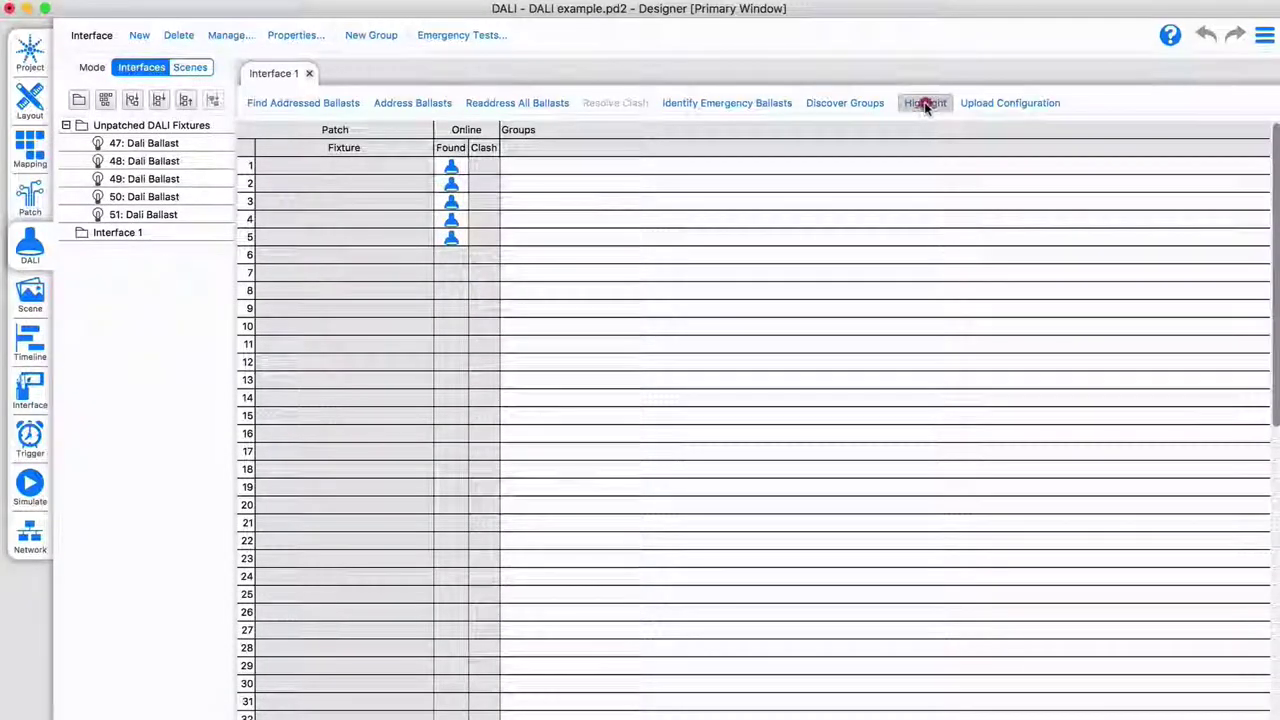
click(925, 104)
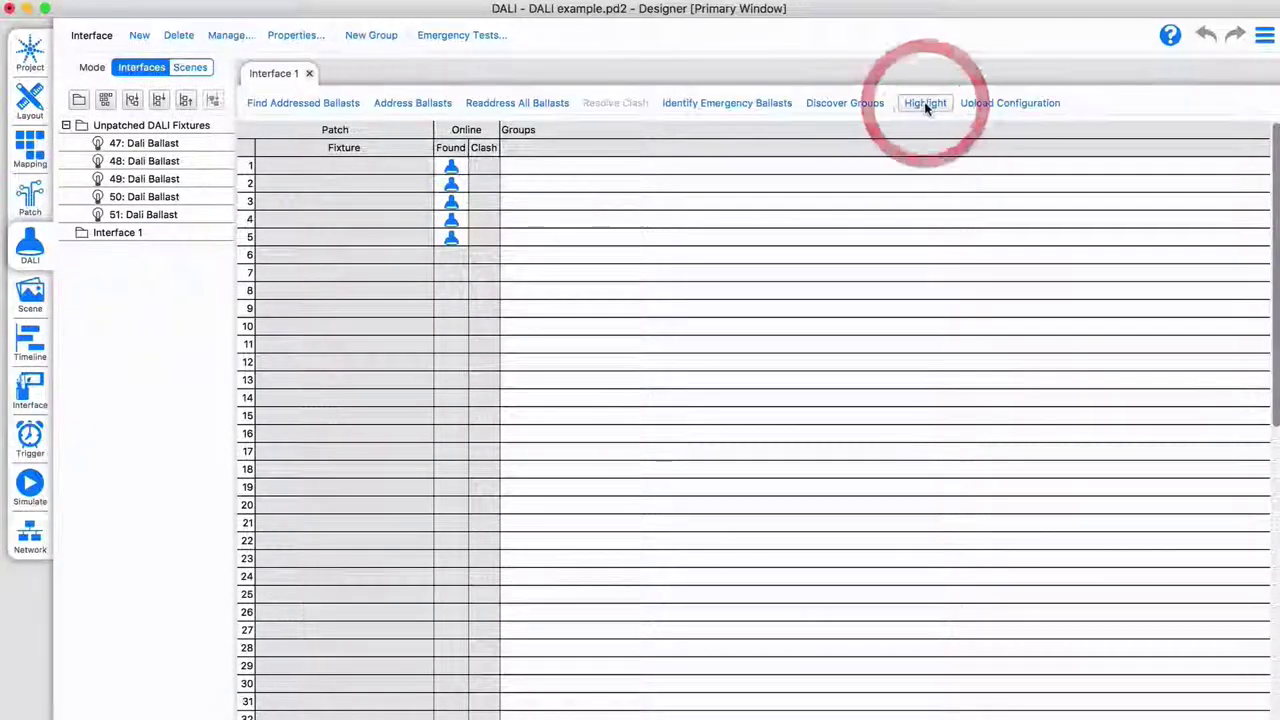
- Identify ballasts at addresses 1–3 and patch unpatched ballasts 47–51 to DALI addresses 1–5
click(451, 166)
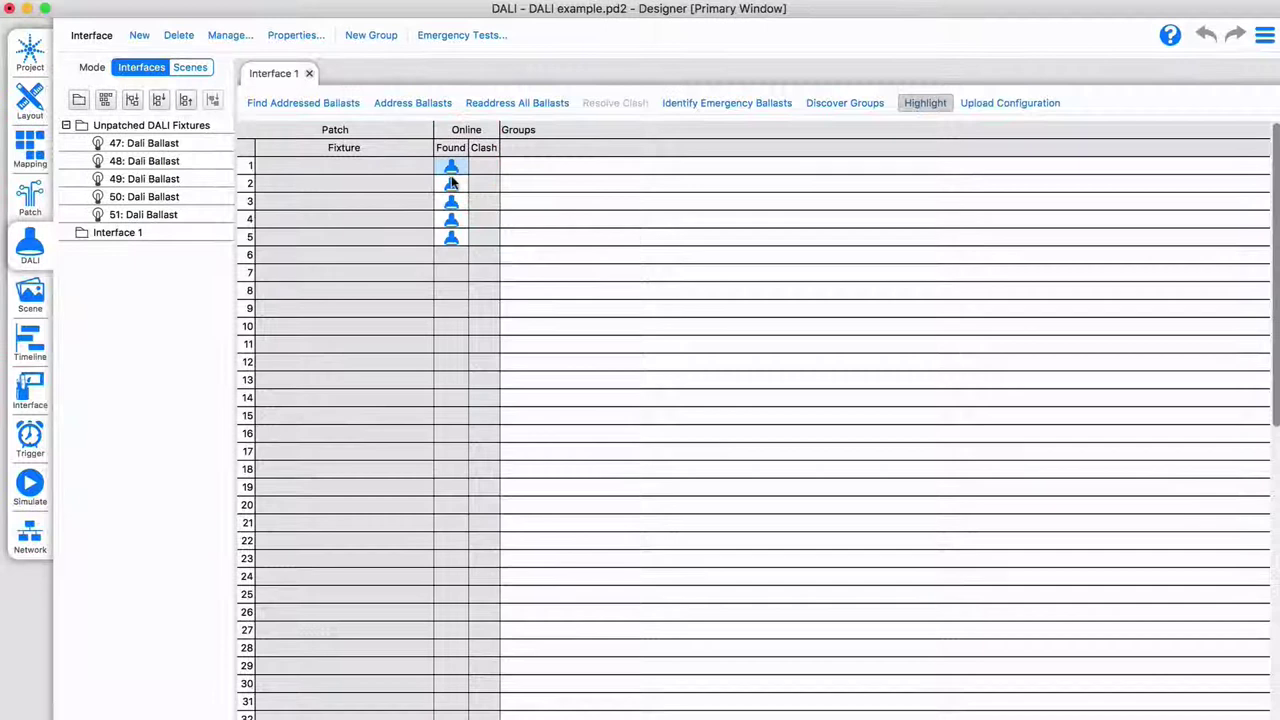
click(451, 184)
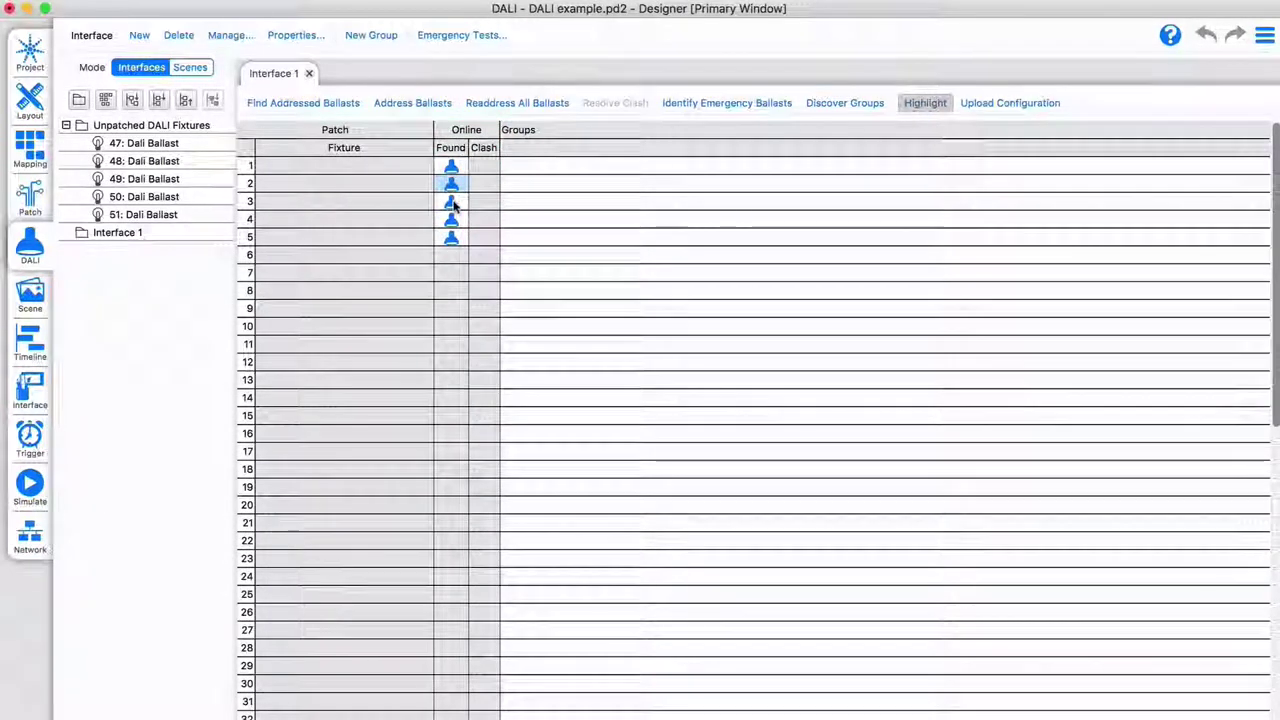
click(452, 202)
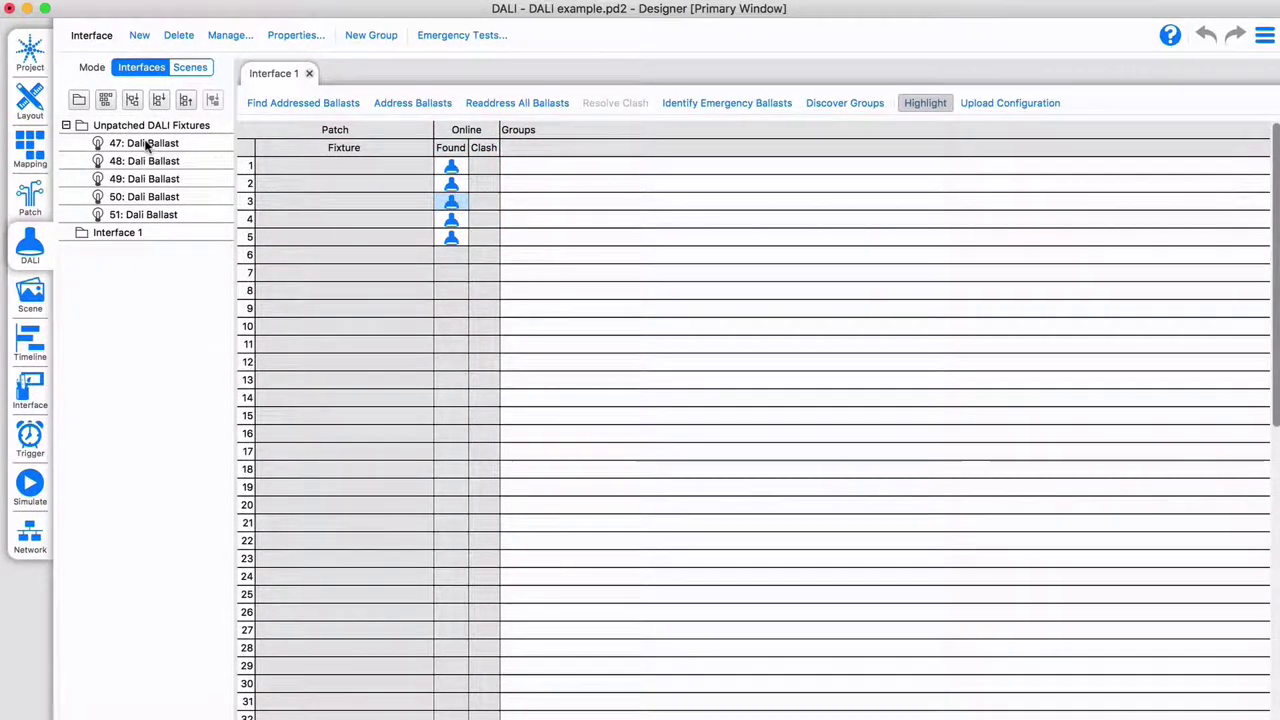
drag(146, 143, 289, 293)
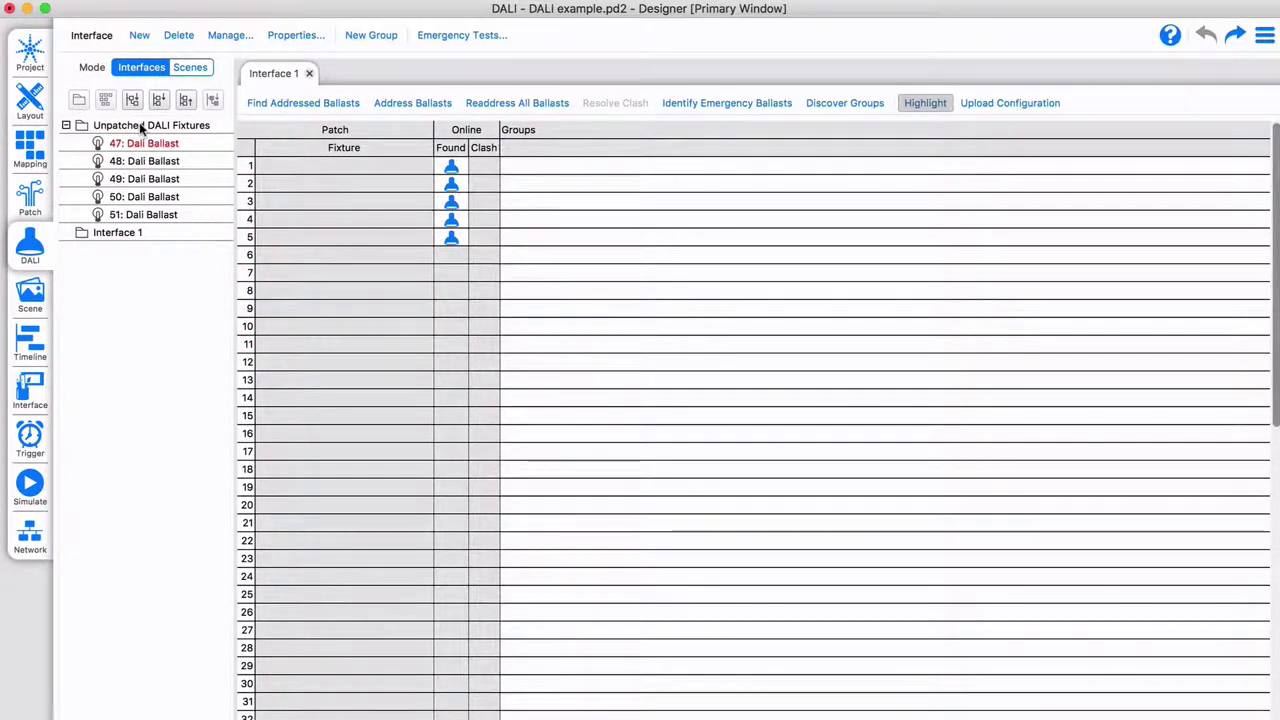
drag(137, 126, 413, 166)
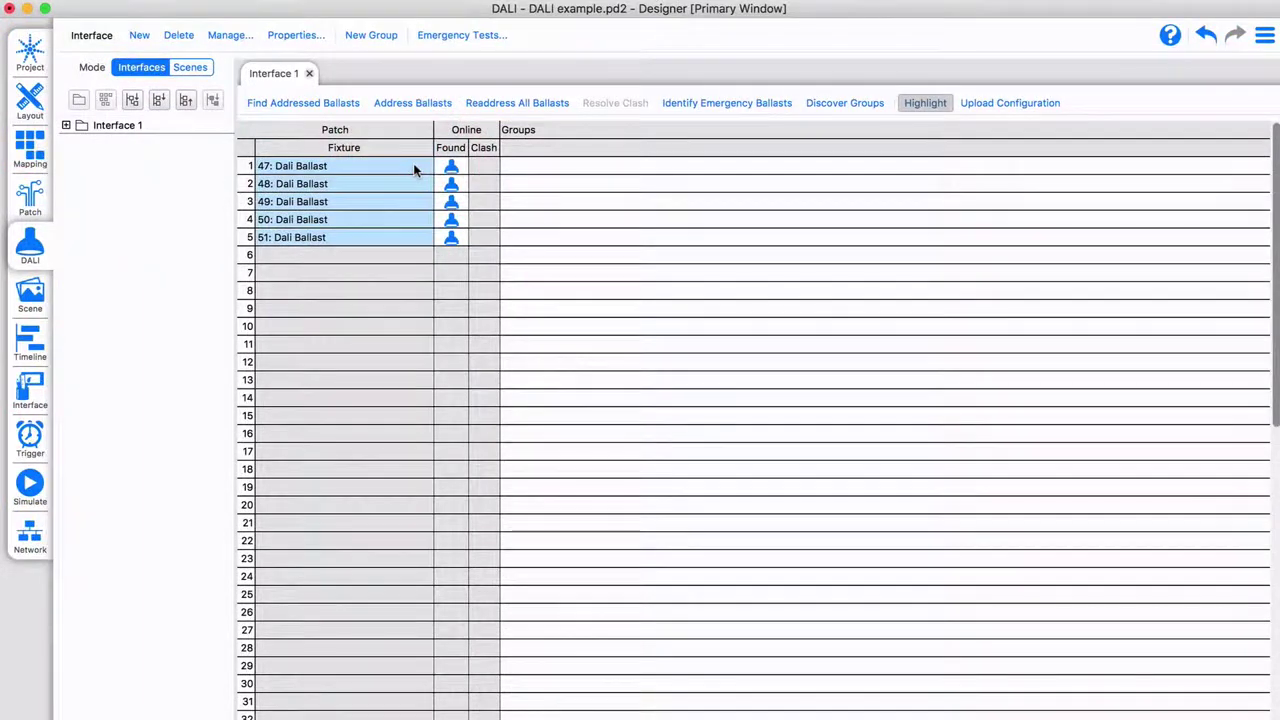
- Rename ballast 51 on Interface 1 to '1st floor'
click(66, 125)
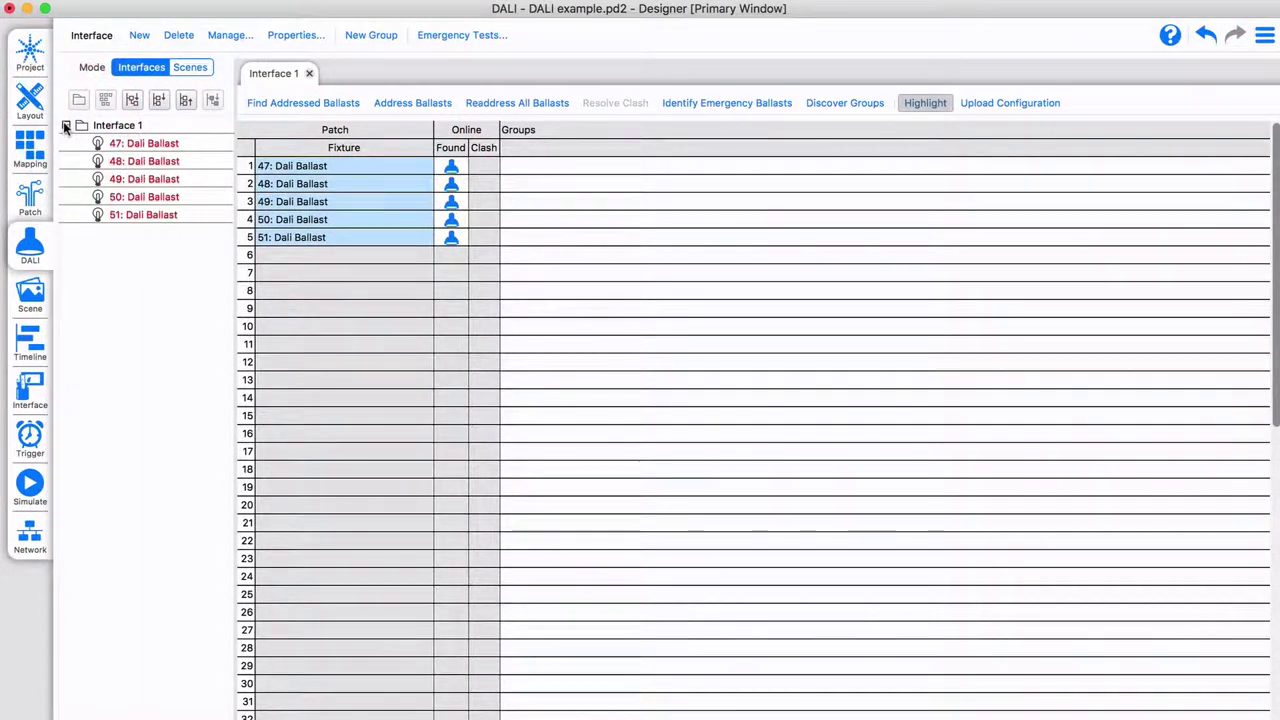
click(140, 212)
click(140, 213)
text(1st flo)
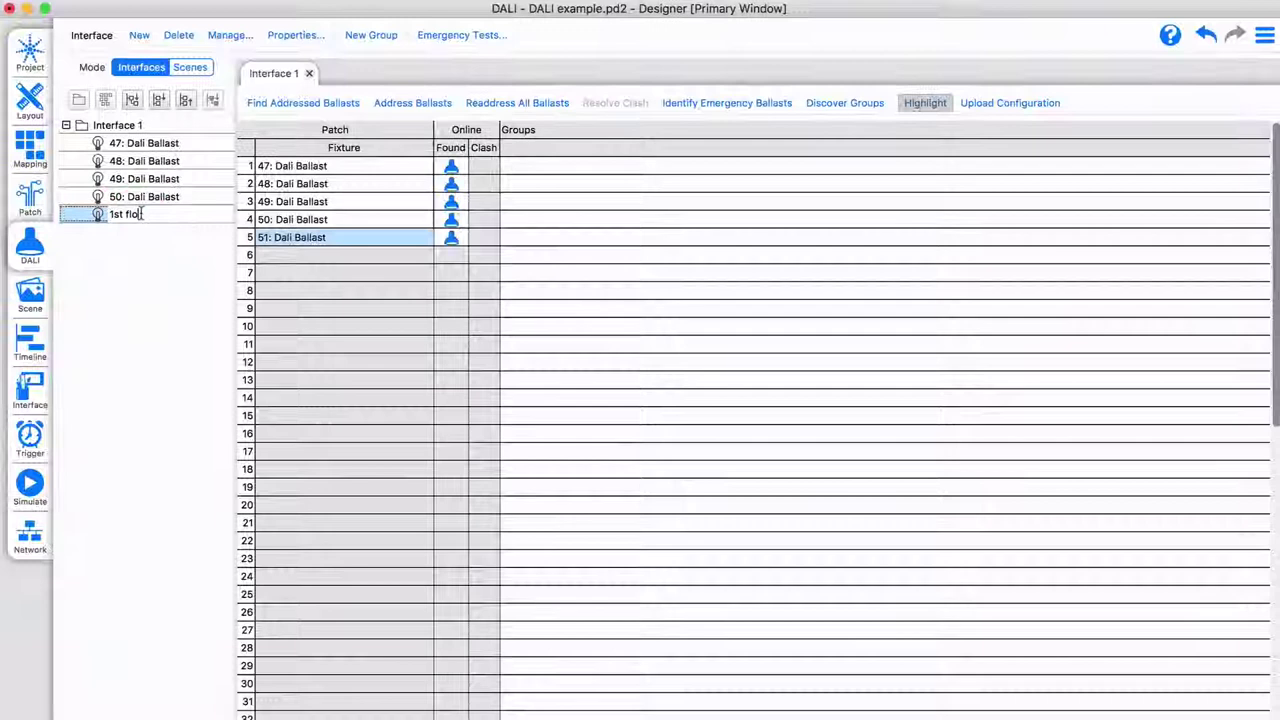
text(or)
key(Return)
click(140, 250)
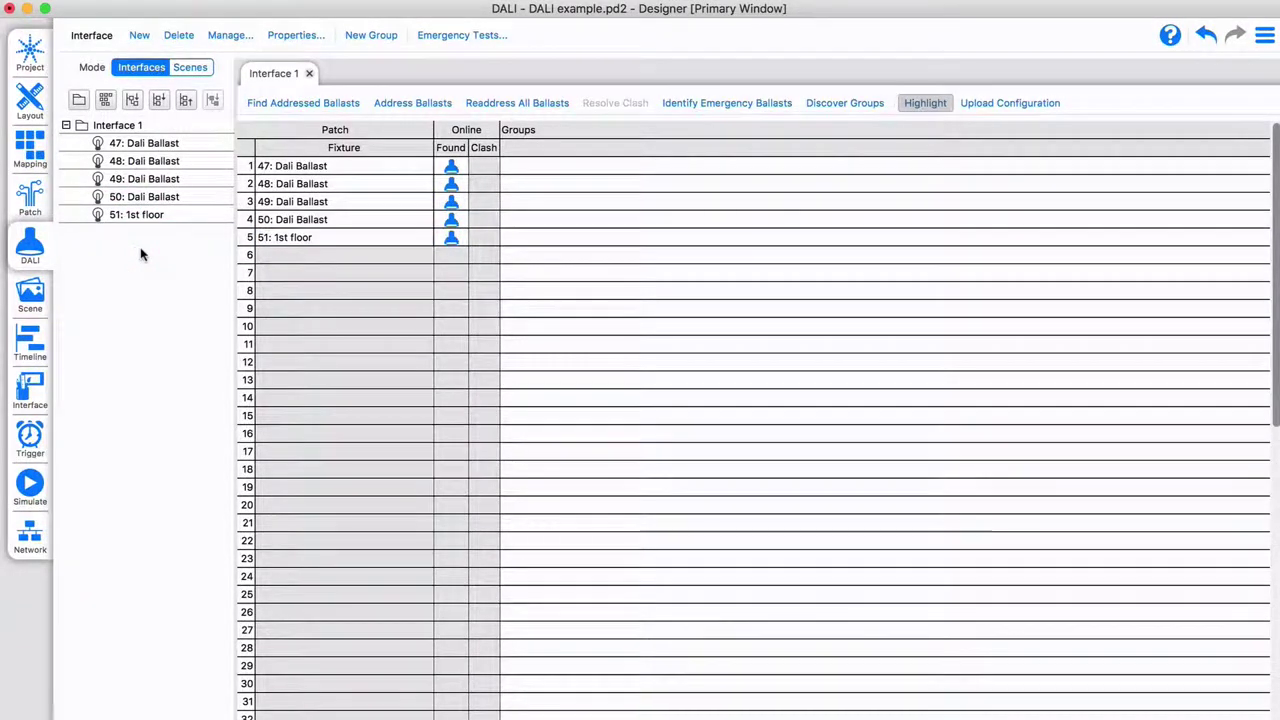
- Create Group 0 with ballasts 47 and 48 and Group 1 with ballast 48, then upload the configuration
click(374, 38)
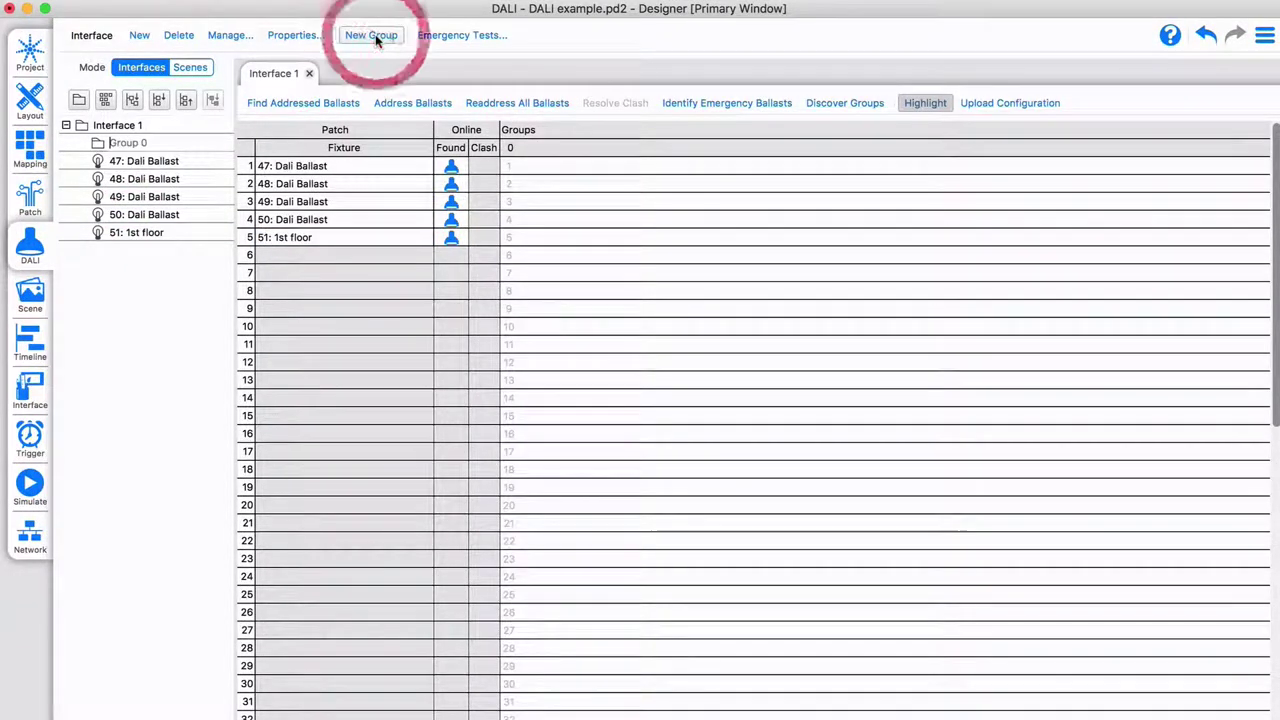
click(375, 38)
click(510, 168)
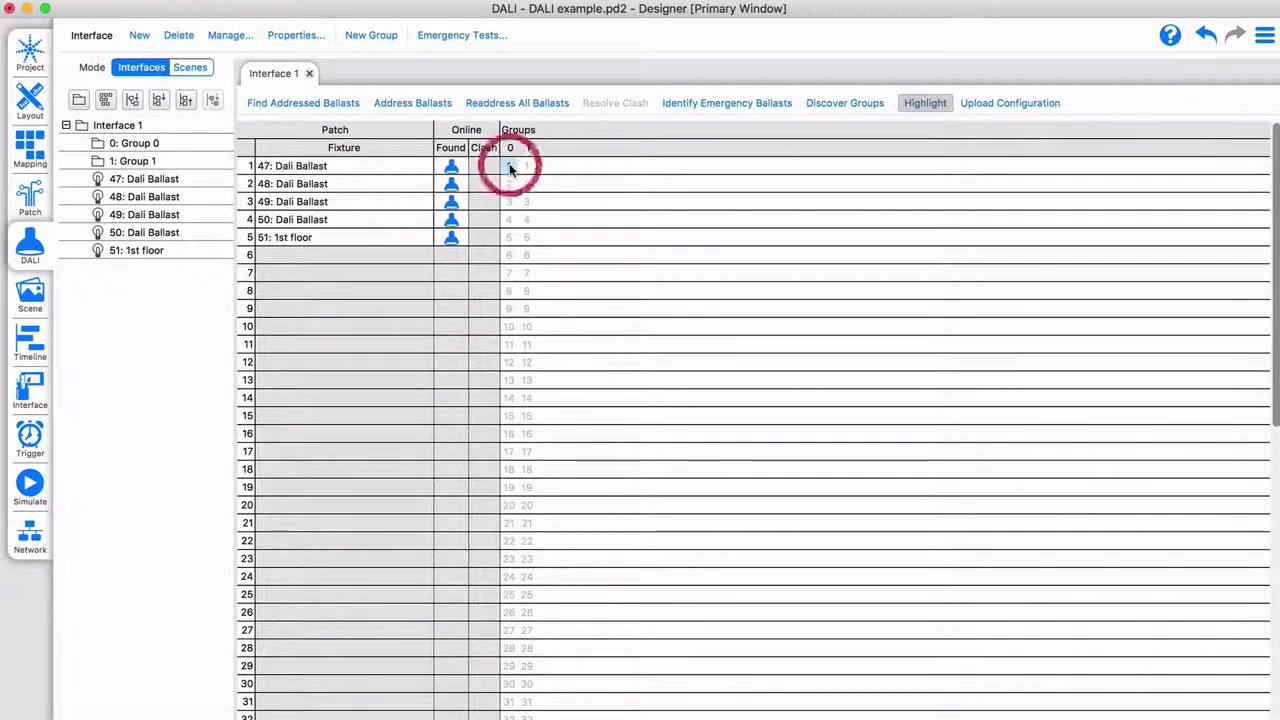
click(511, 184)
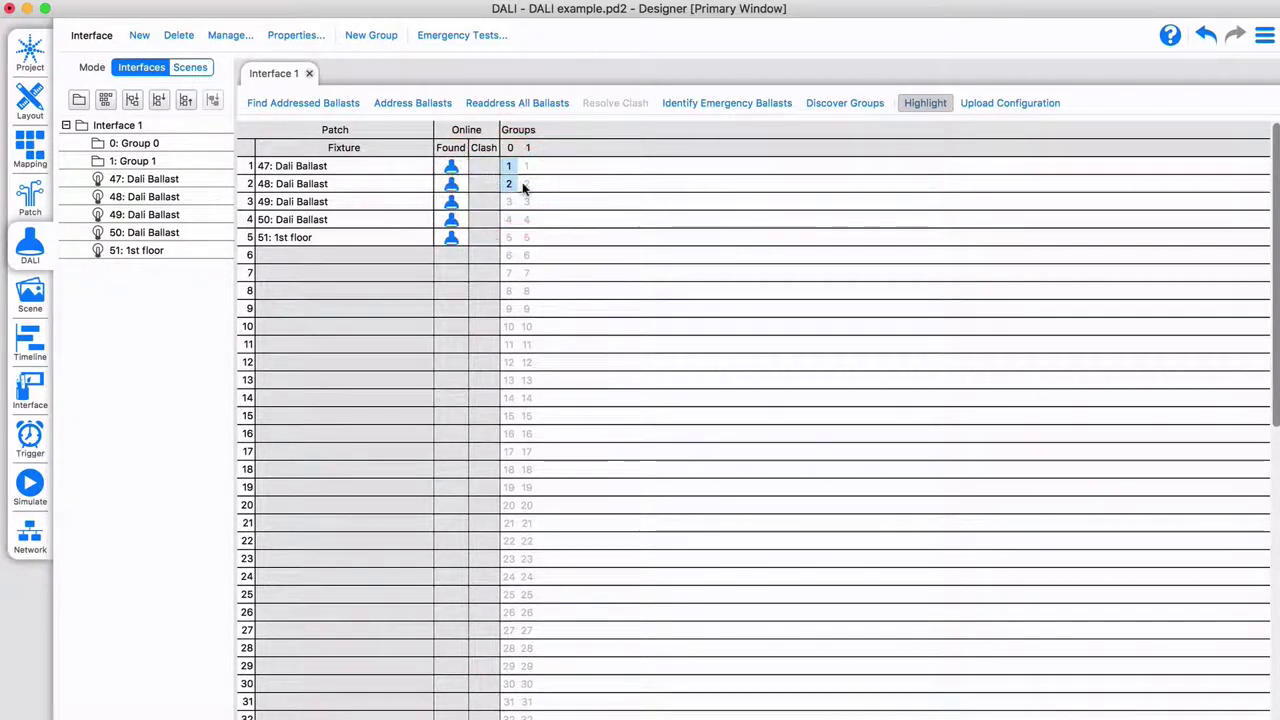
click(525, 185)
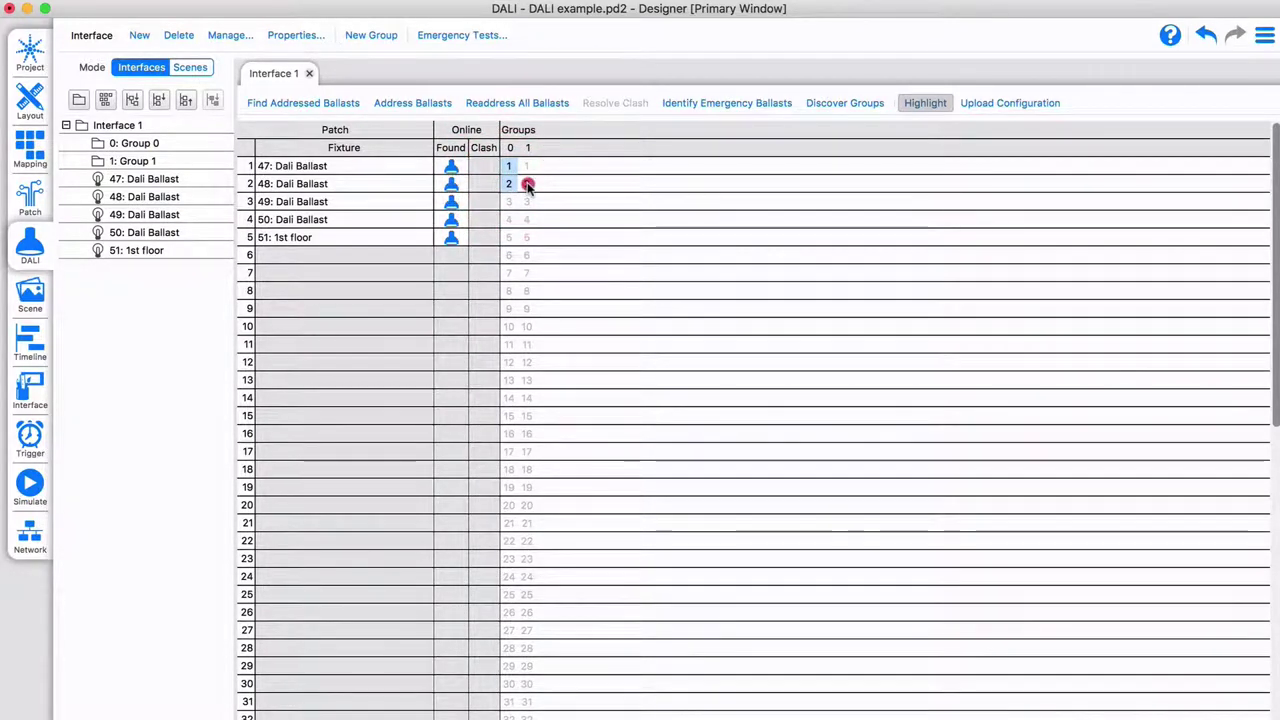
click(1010, 105)
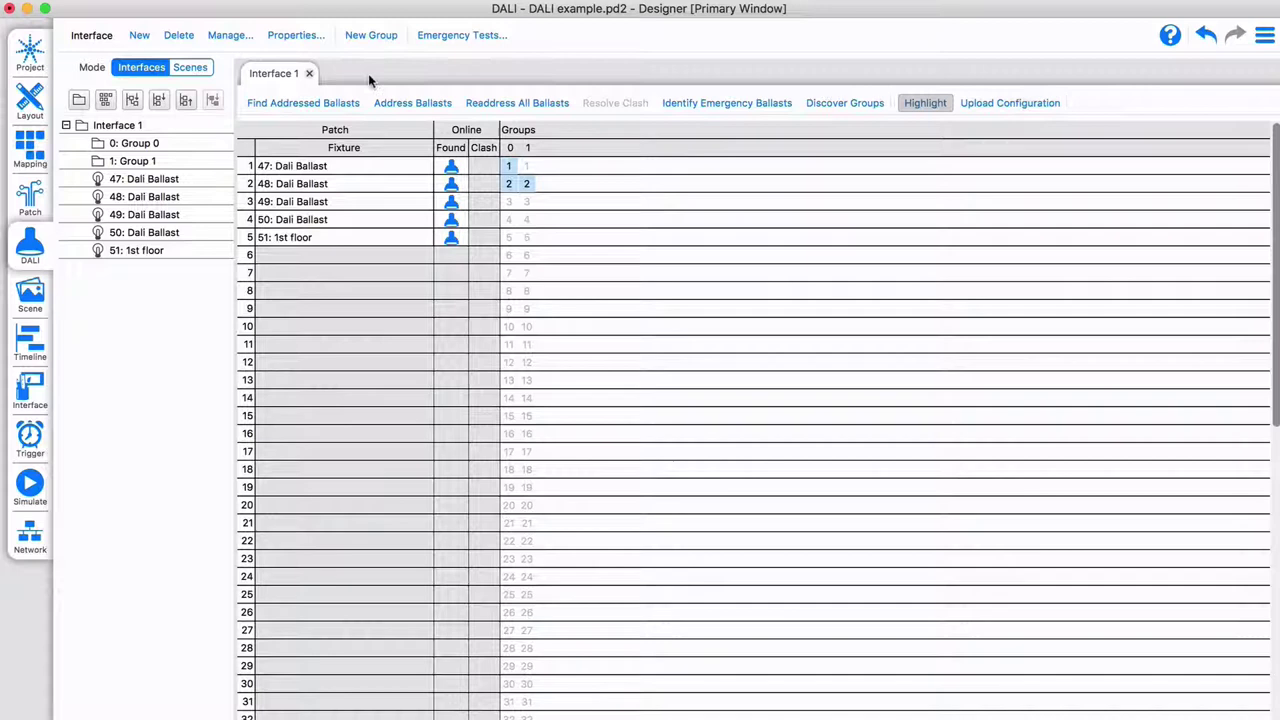
- Create DALI scene 1 named 'Real DALI scene'
click(193, 68)
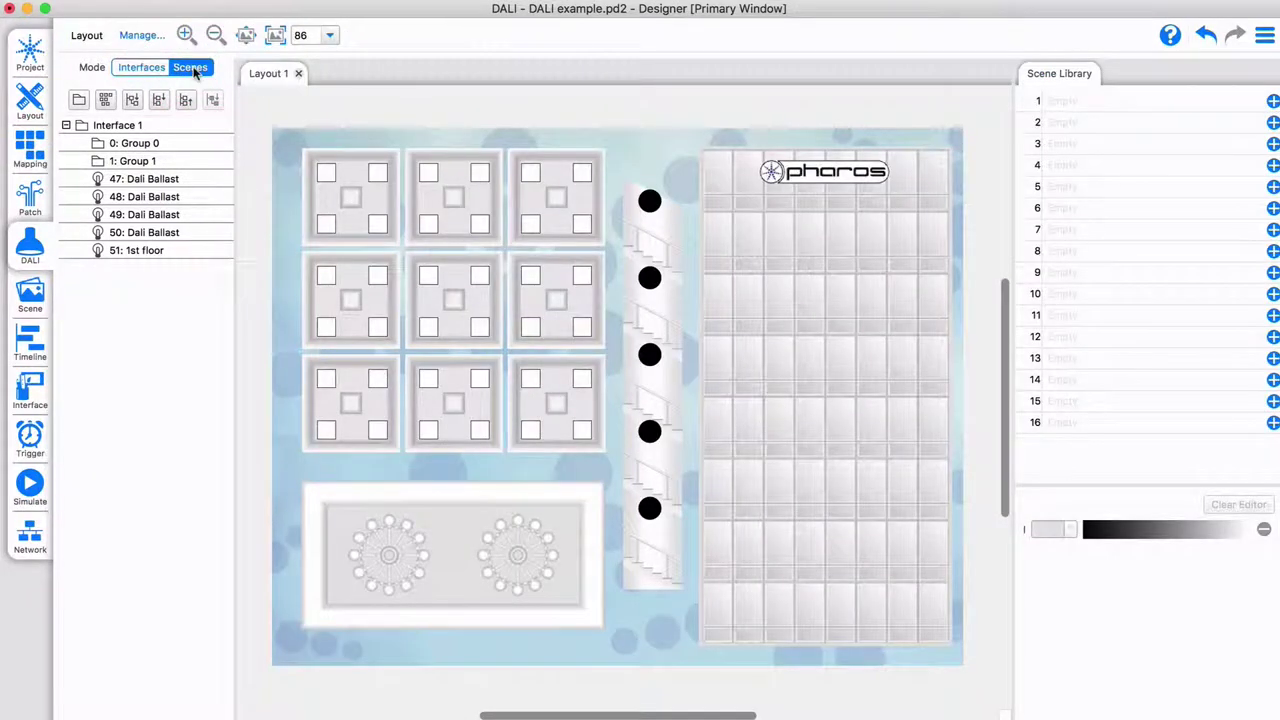
click(1273, 102)
text(Real DALI scene)
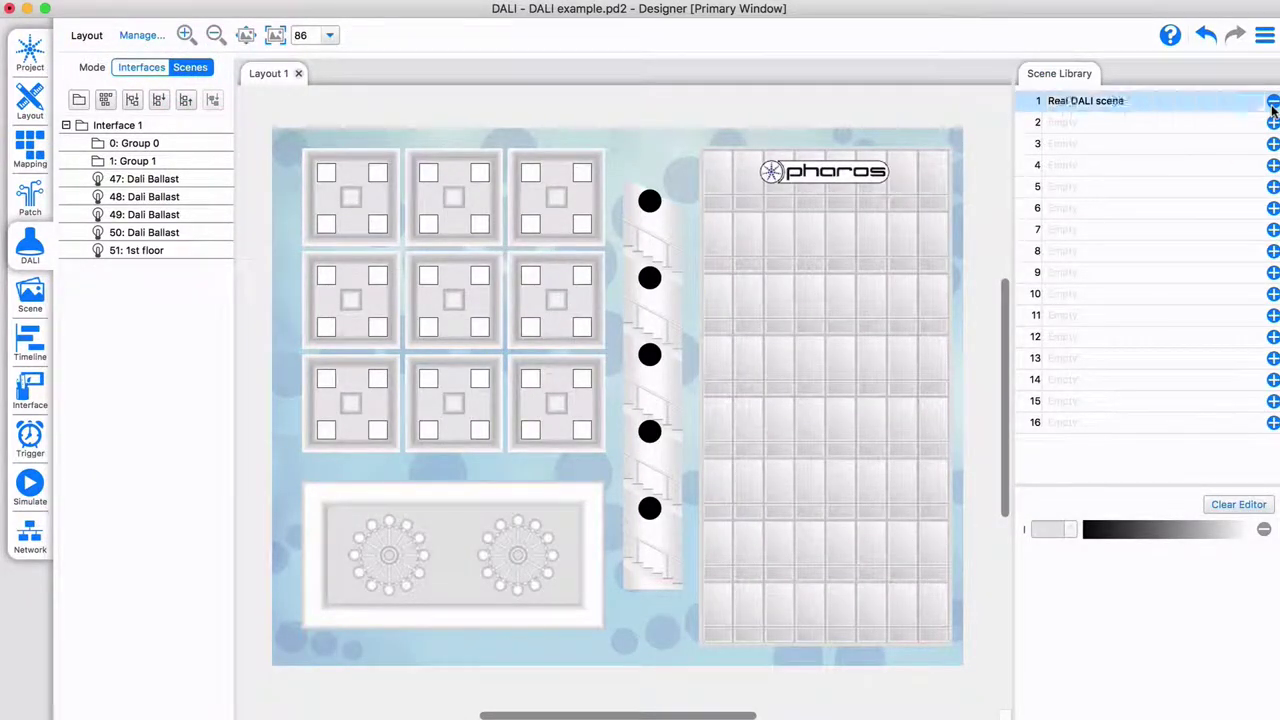
key(Return)
- Set ballasts 47–49 to level 200 and ballasts 50–51 to level 241
drag(634, 180, 674, 400)
click(1212, 535)
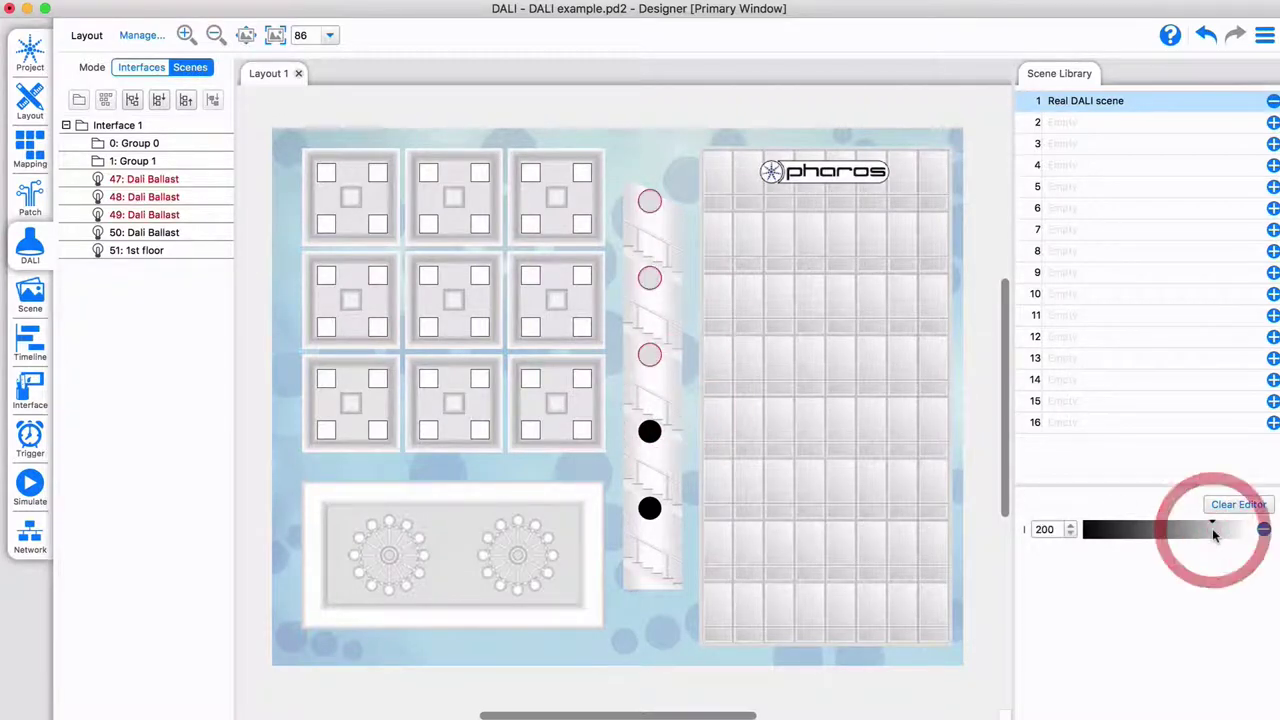
click(675, 540)
drag(628, 404, 677, 540)
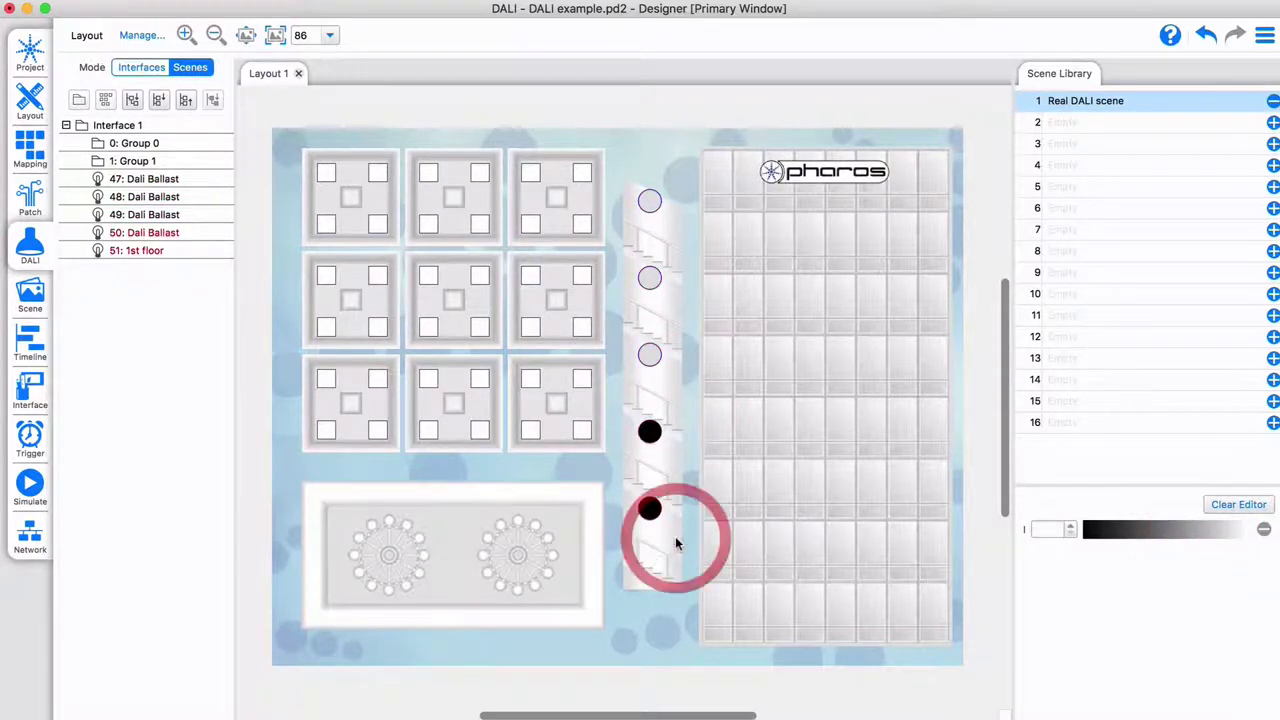
click(1240, 530)
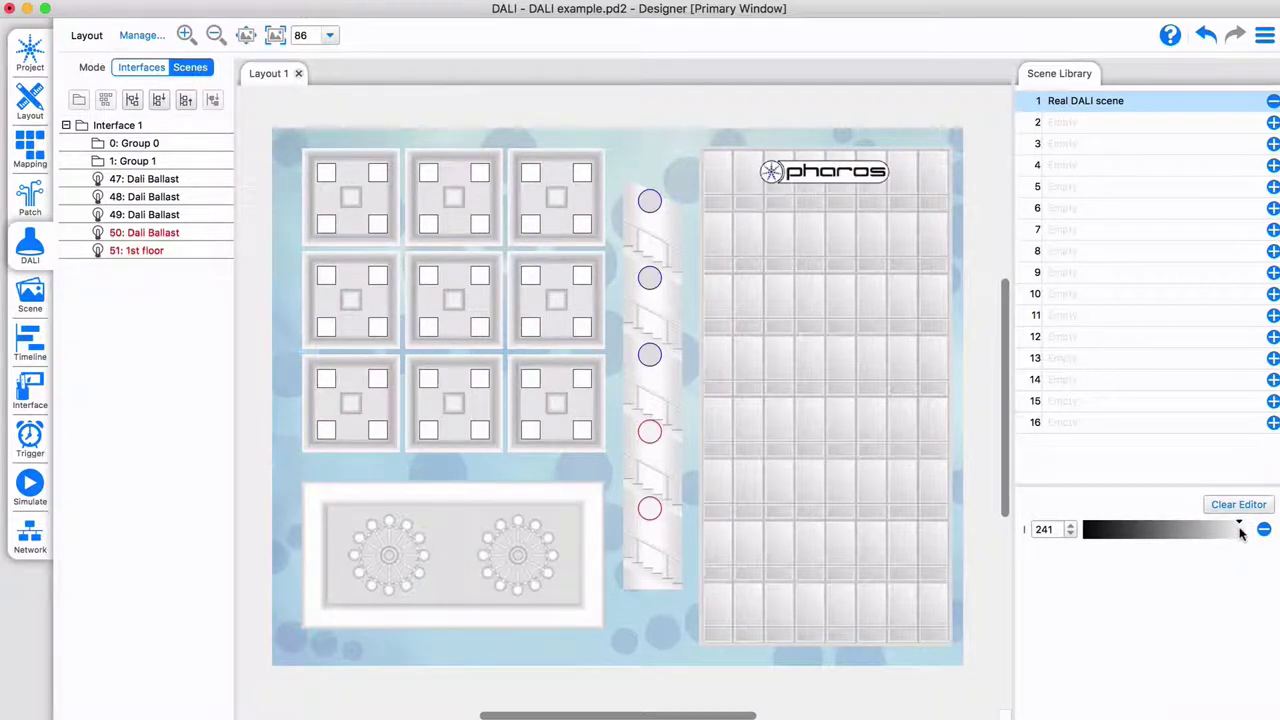
click(141, 67)
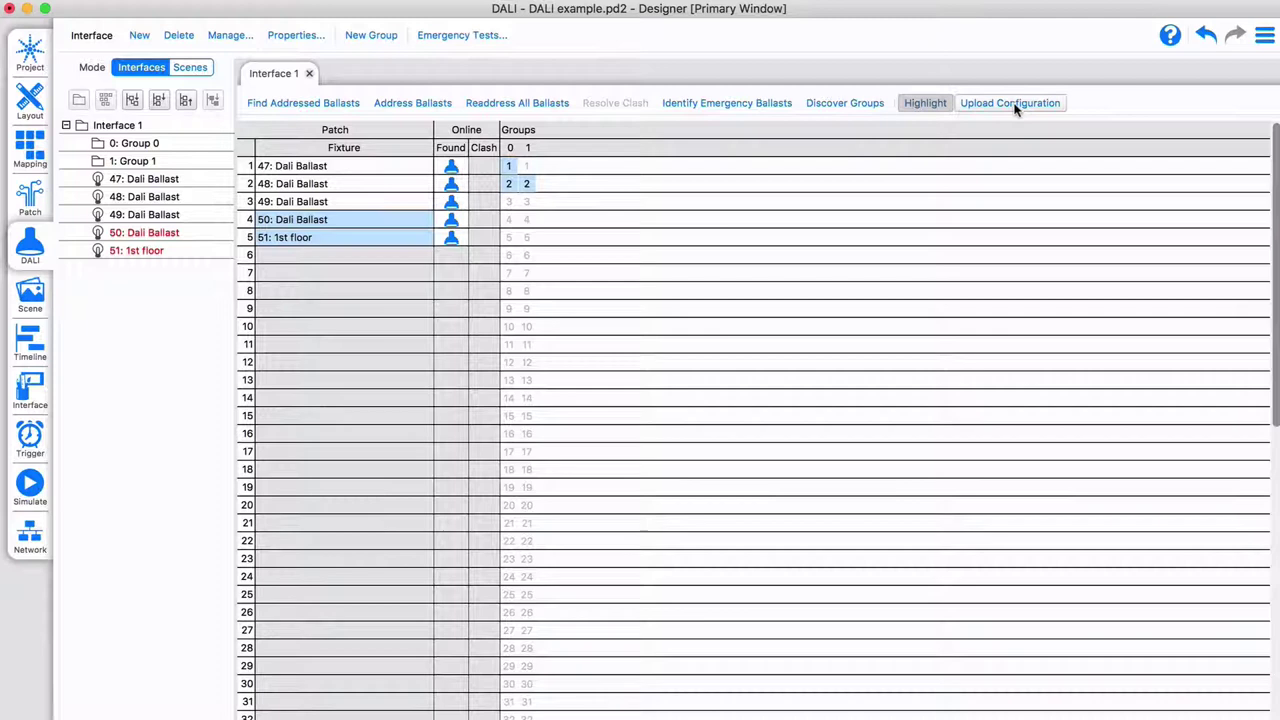
- Create a new Pharos scene with 0: Group 0 at intensity 78
click(31, 294)
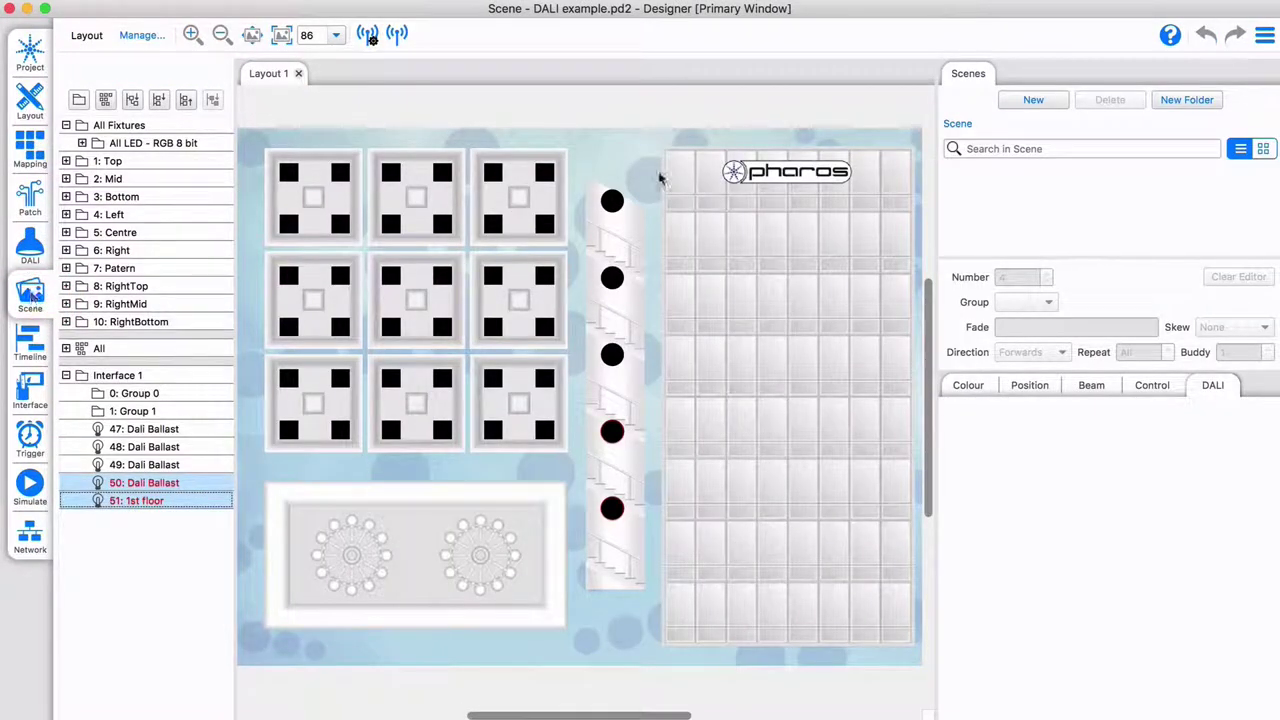
click(1035, 101)
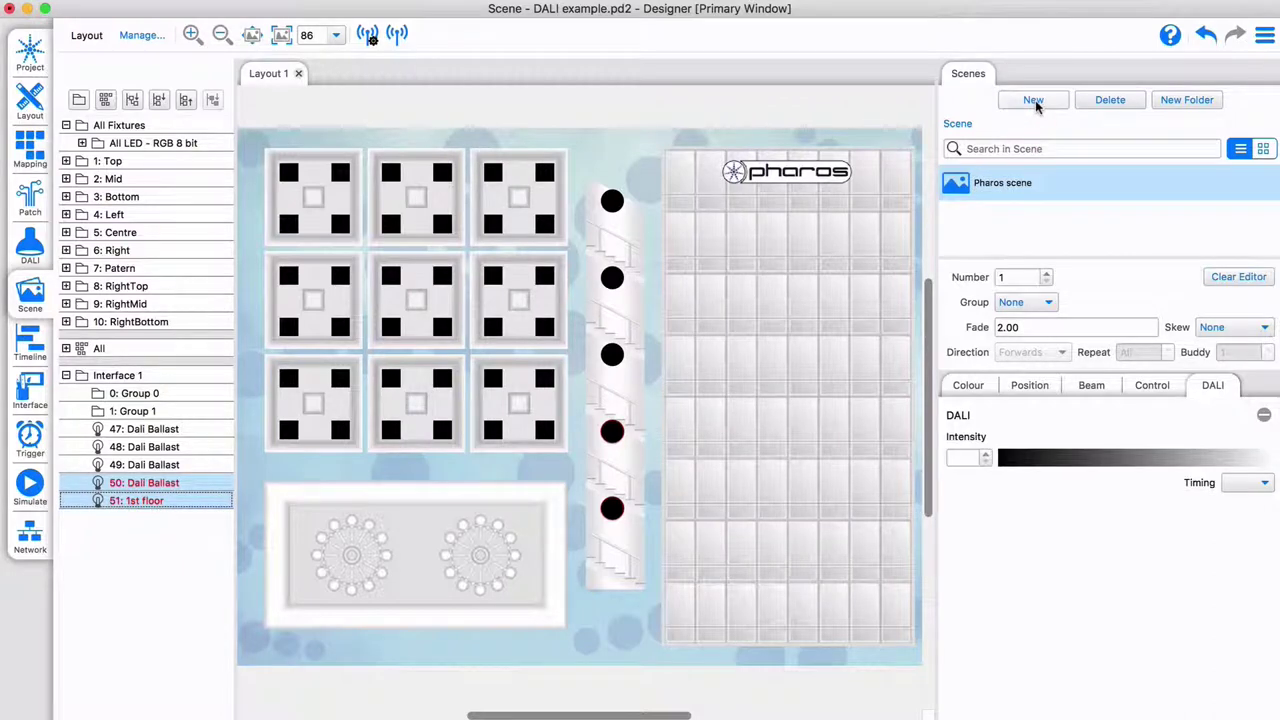
click(137, 393)
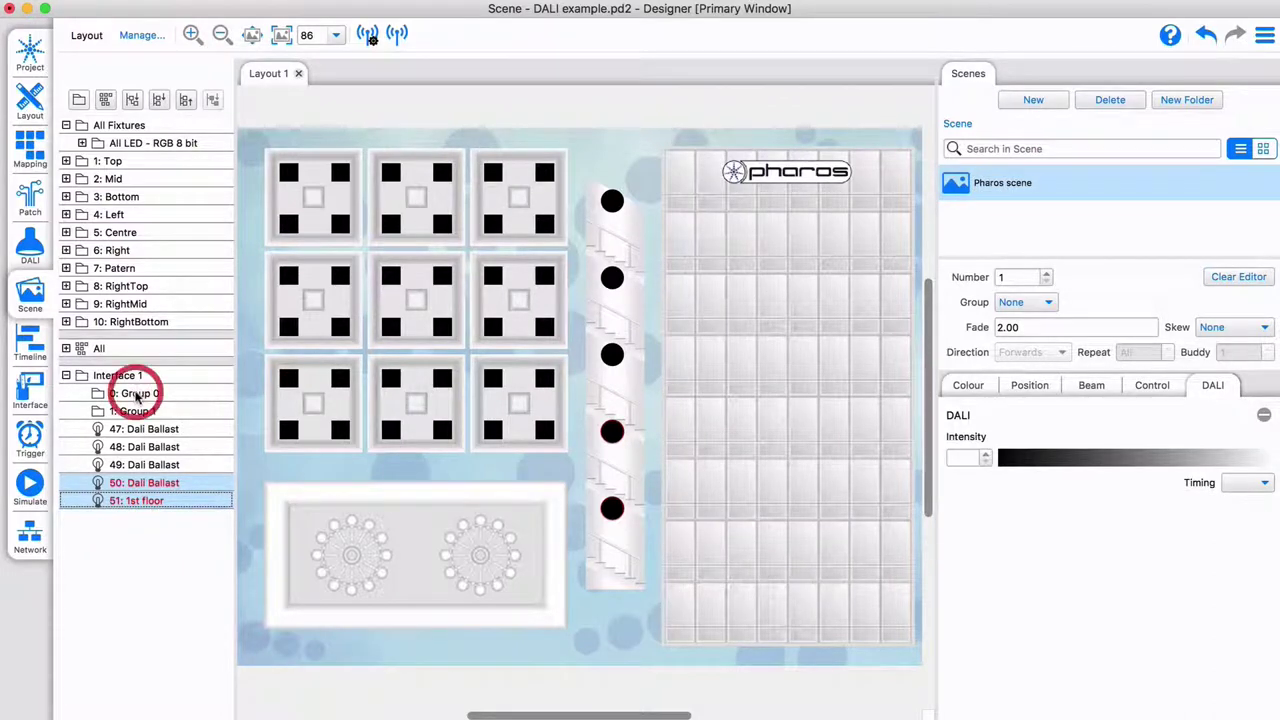
click(1086, 459)
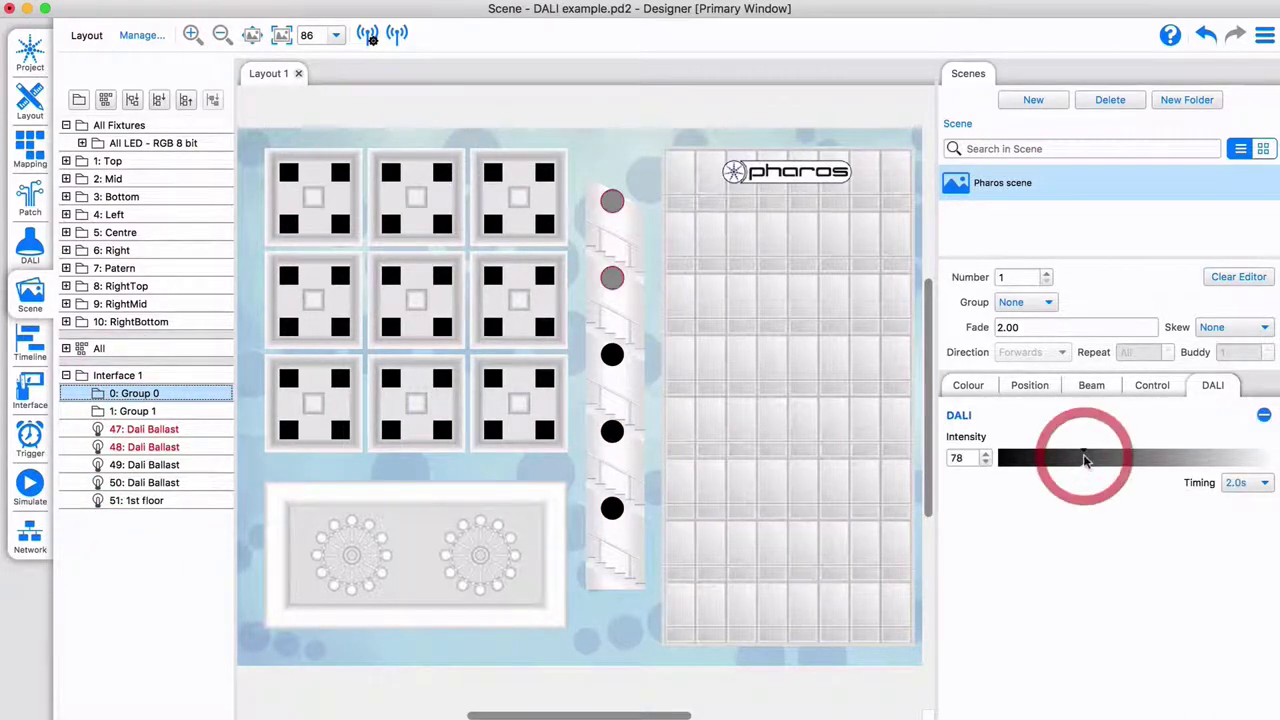
- Colour the 5: Centre fixtures orange (255,167,73) and briefly preview the scene with Output Live
click(131, 233)
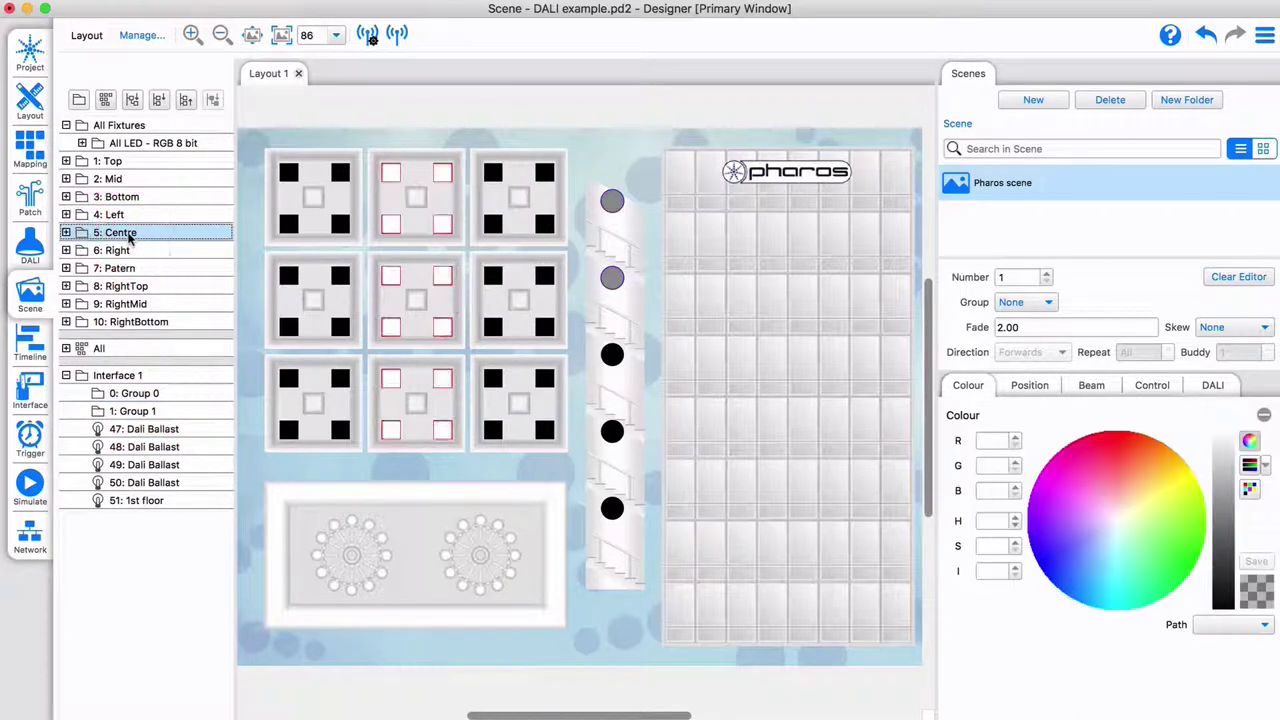
click(1149, 465)
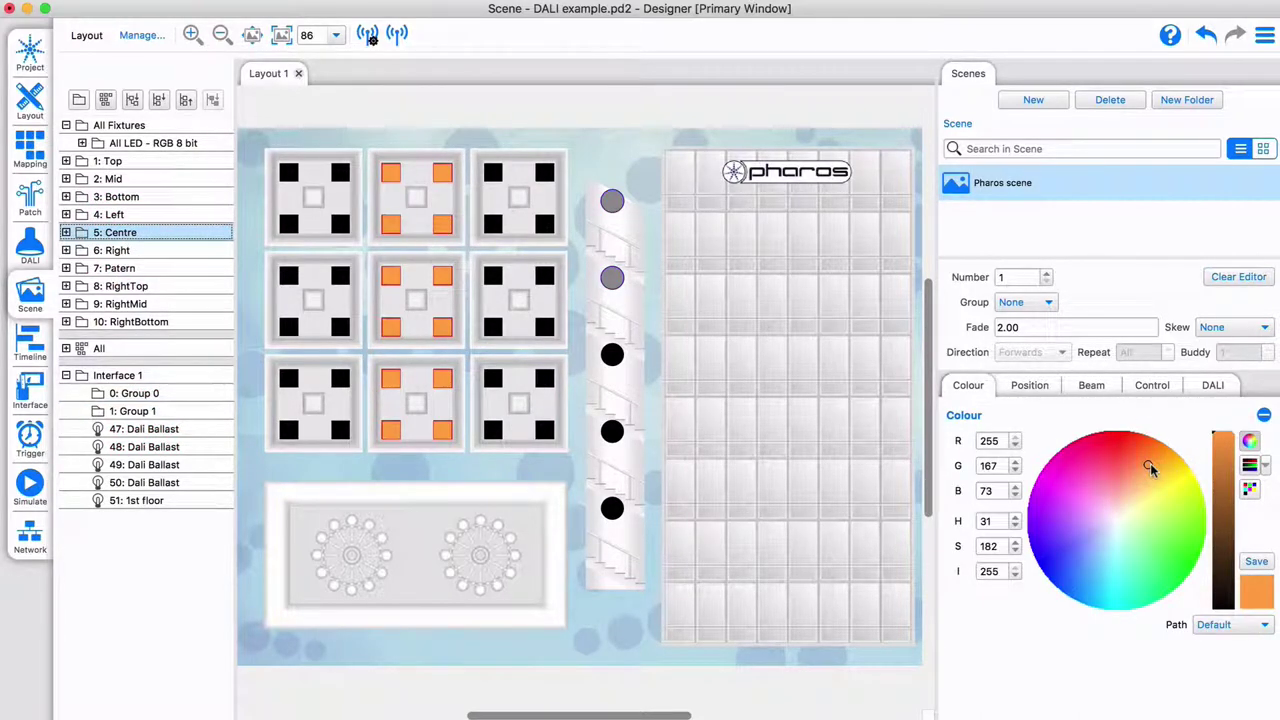
click(397, 36)
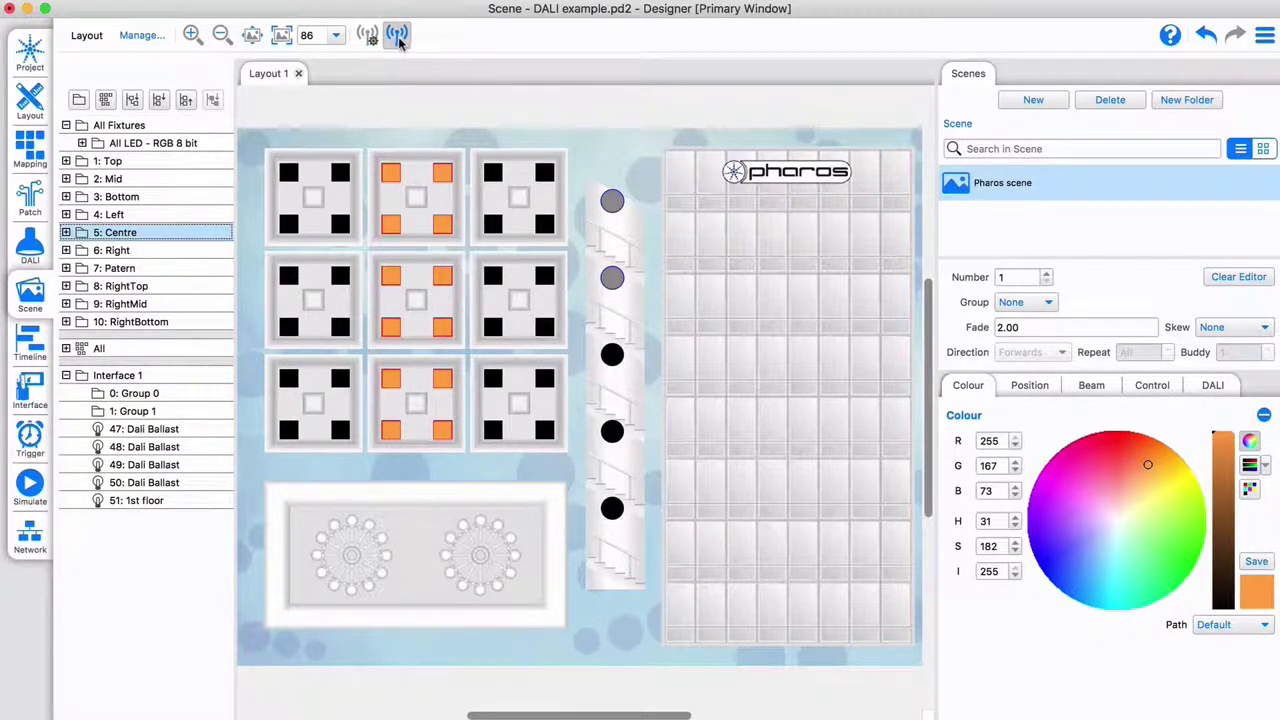
click(399, 41)
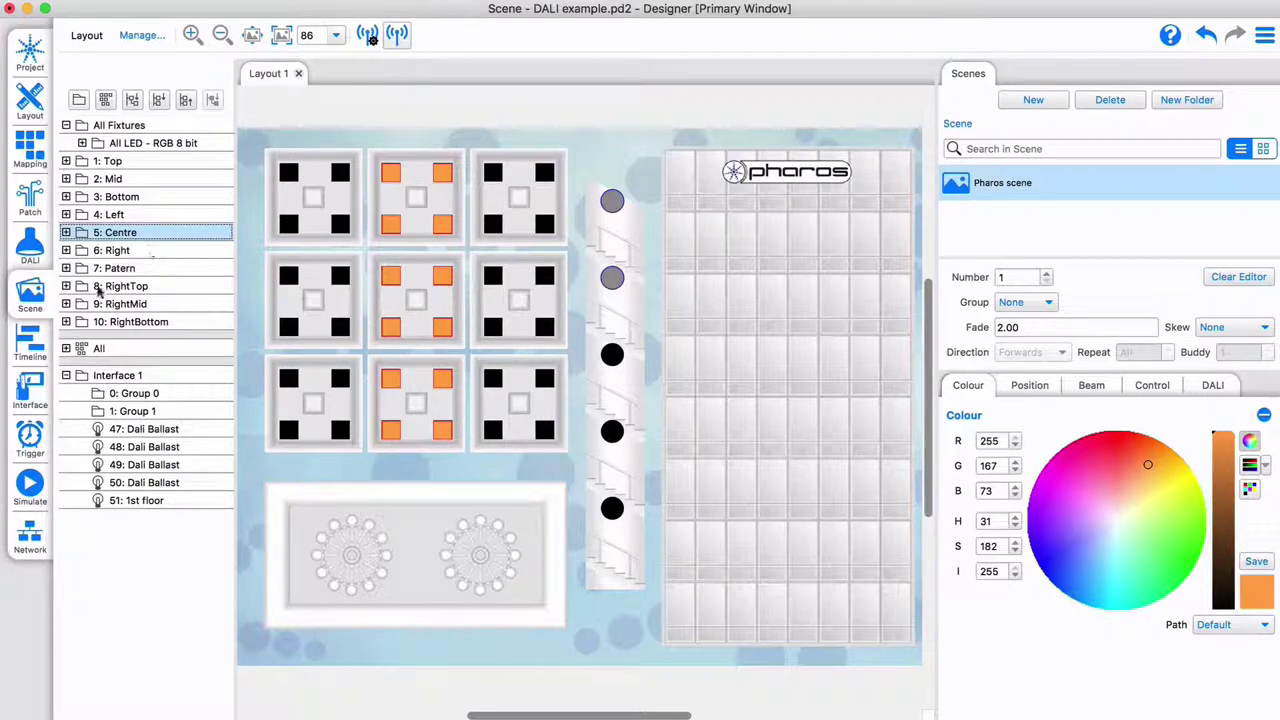
- Place Pharos scene on the Evening timeline's Scenes row
click(30, 344)
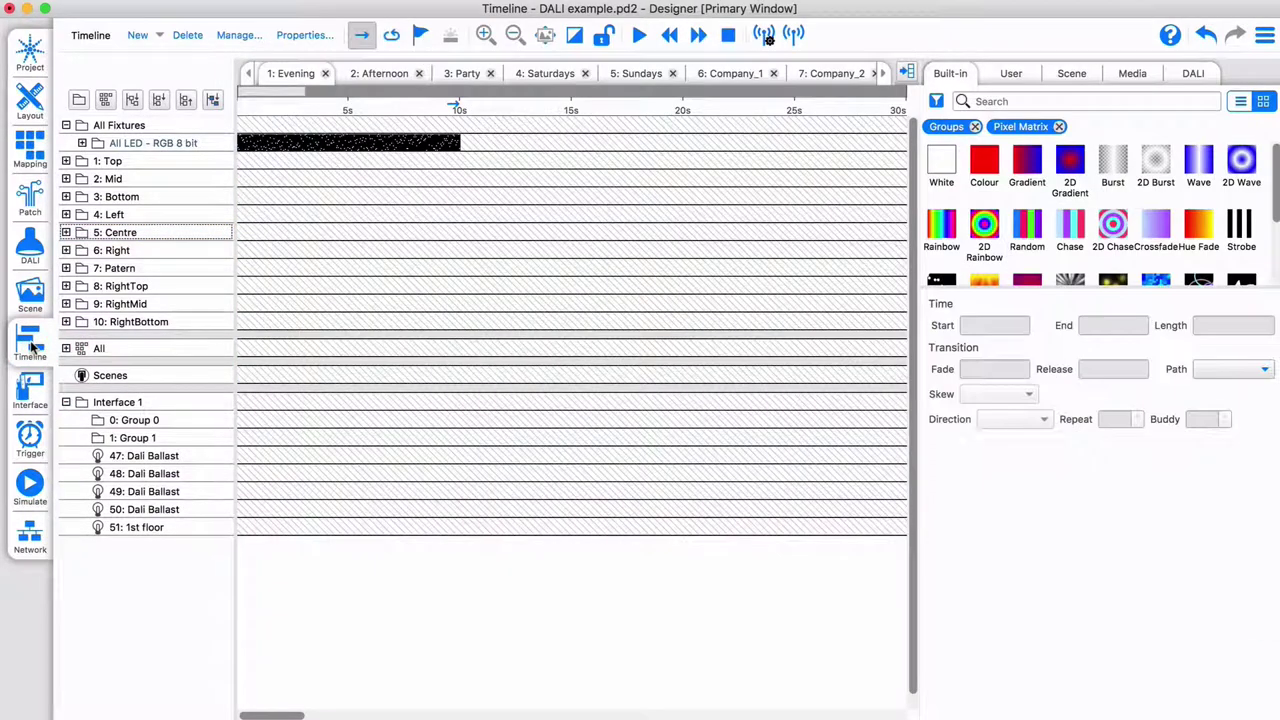
click(1072, 74)
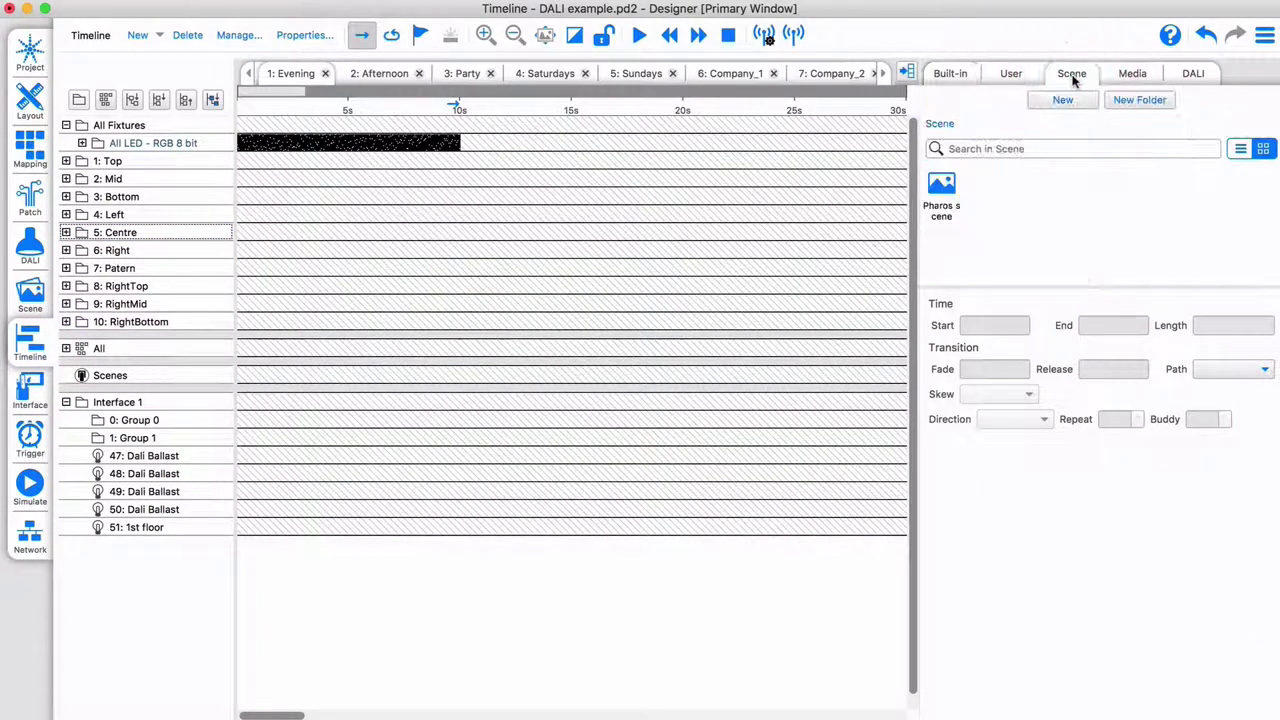
drag(947, 198, 256, 376)
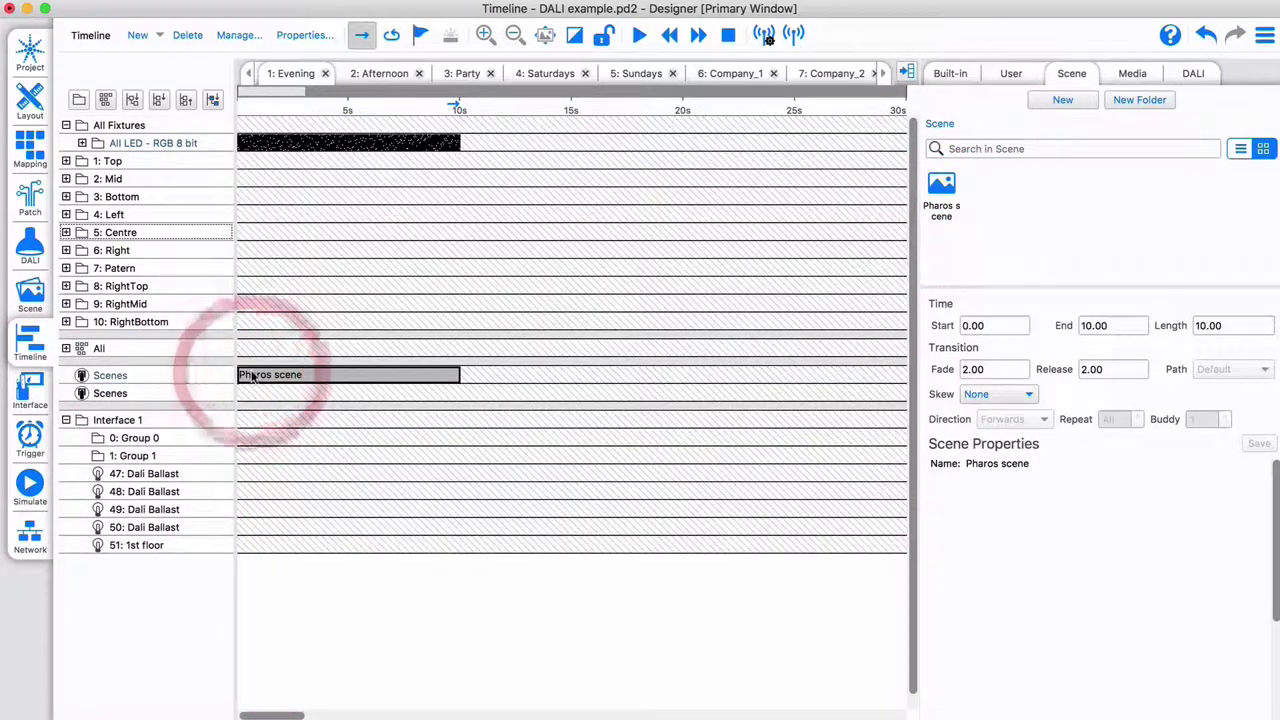
- Add DALI Set Level commands for Interface 1, Group 1 at 4s, and ballast 49 at 1s with 2.0s fade
click(1194, 75)
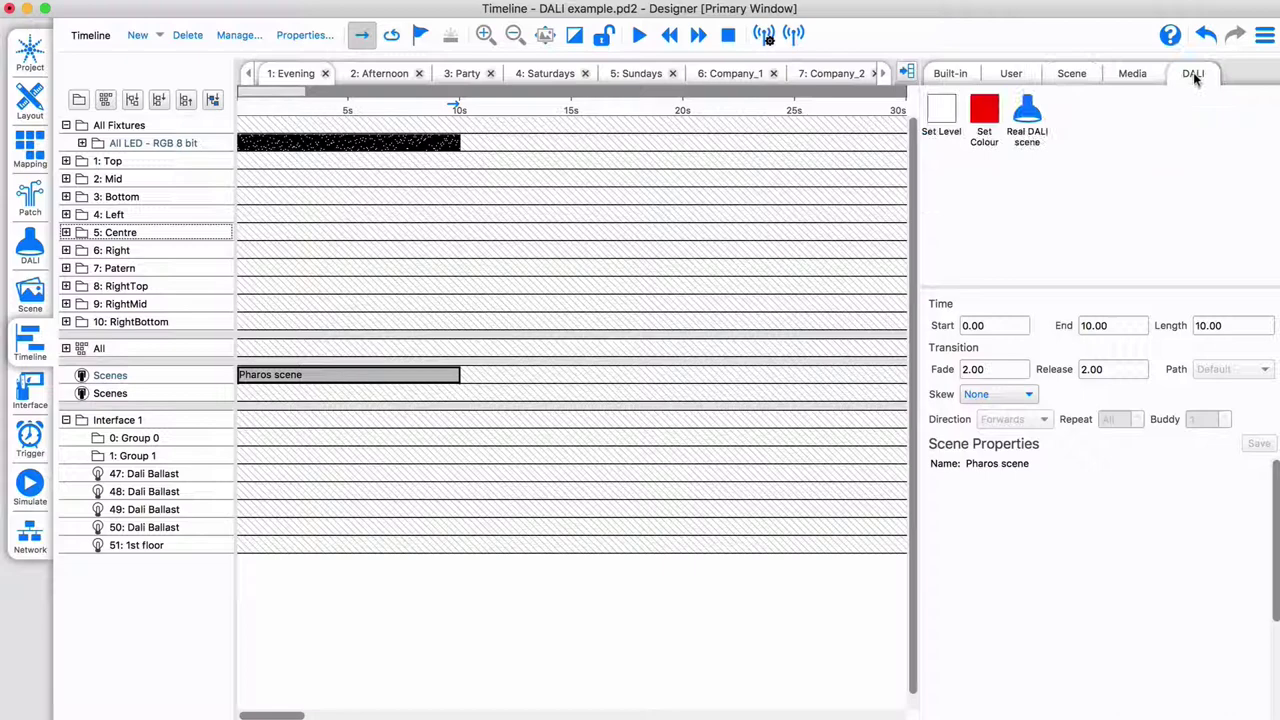
drag(1030, 122, 272, 421)
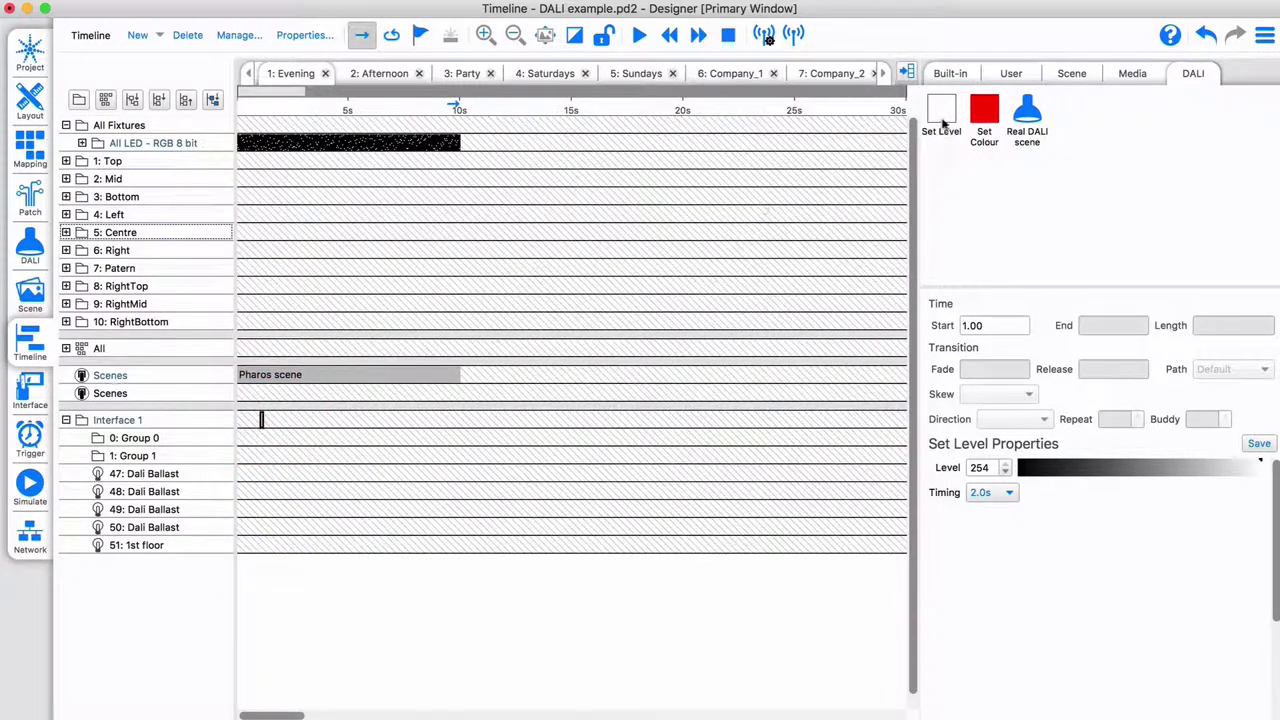
drag(945, 122, 340, 456)
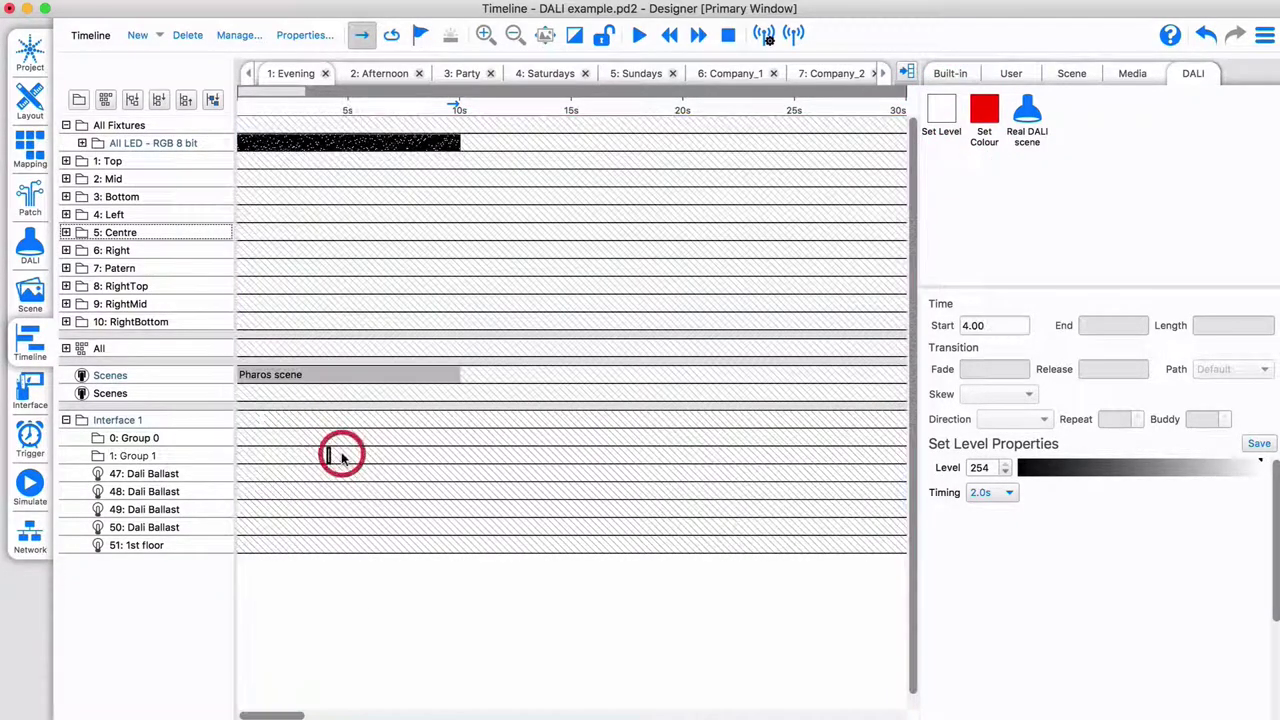
drag(945, 122, 260, 510)
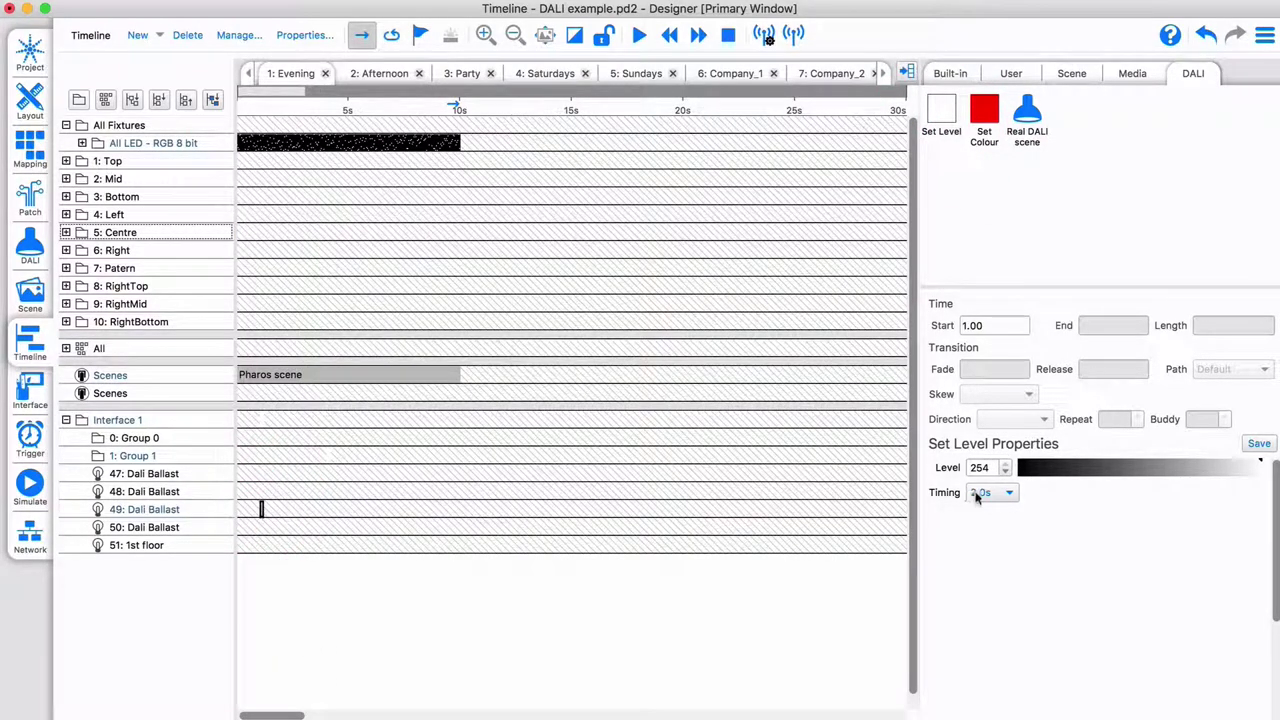
click(1008, 492)
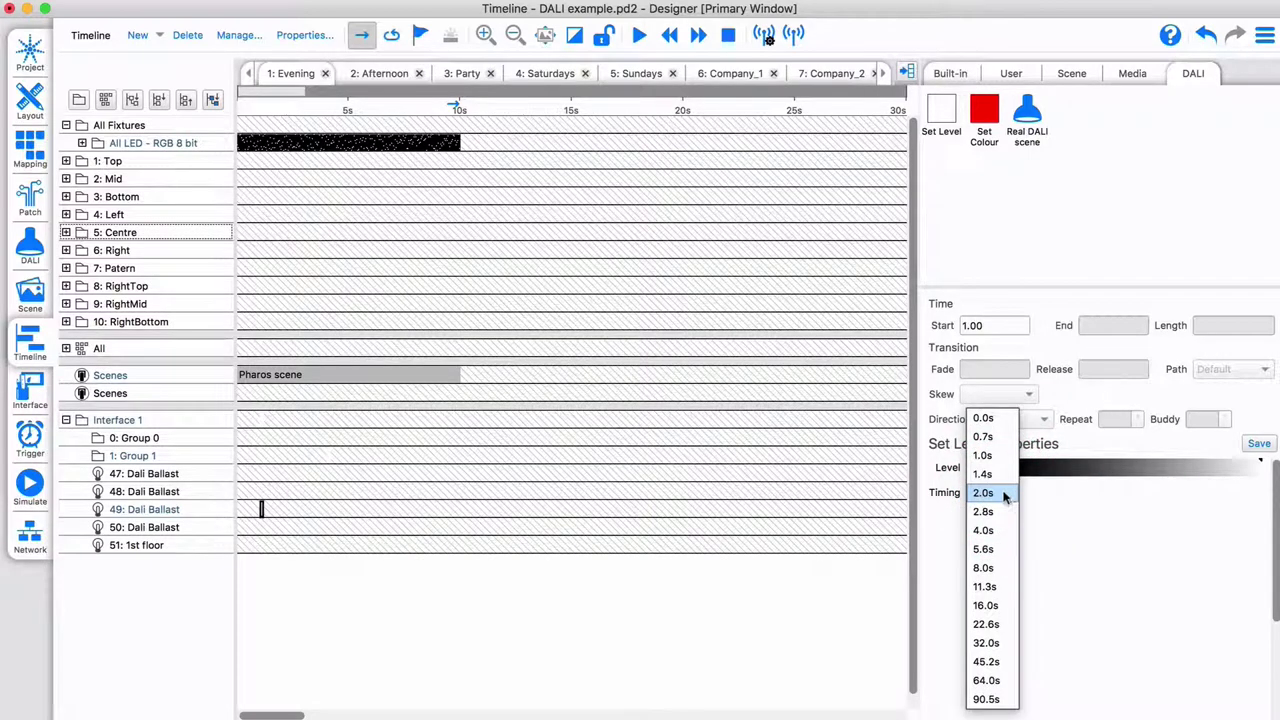
click(985, 493)
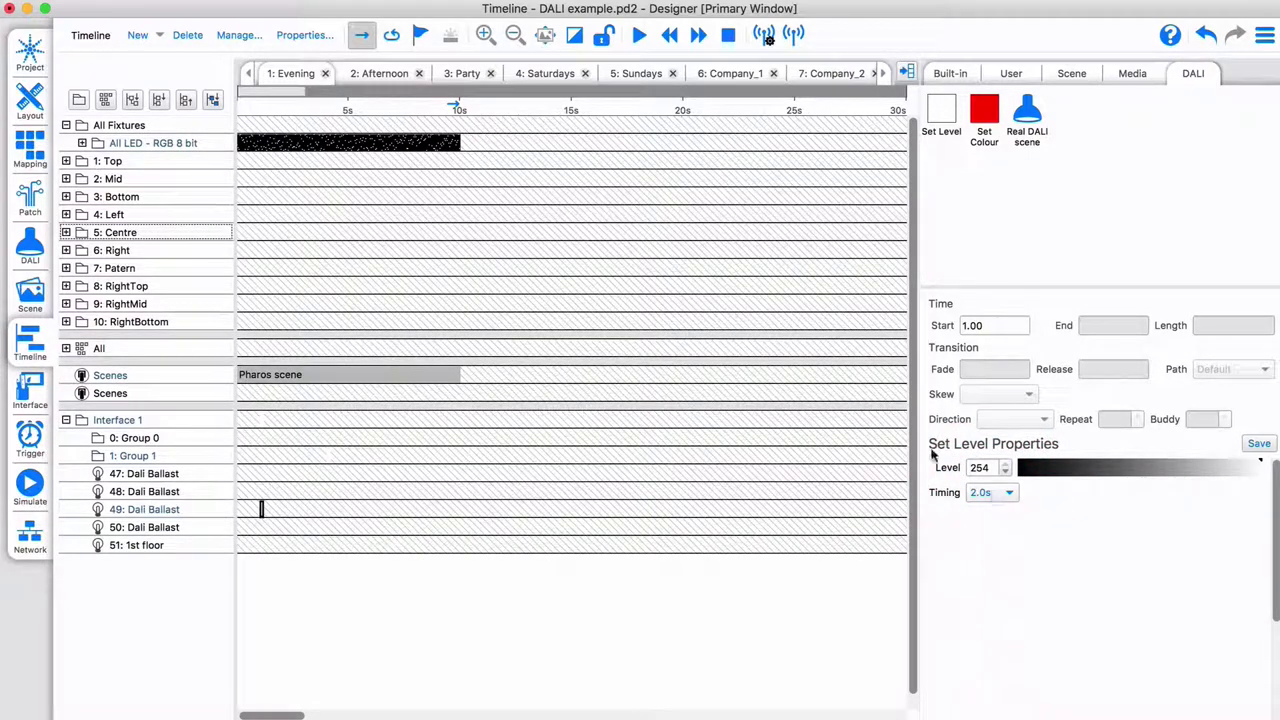
- Set the Evening timeline's background colour to dark grey at intensity 96
click(303, 35)
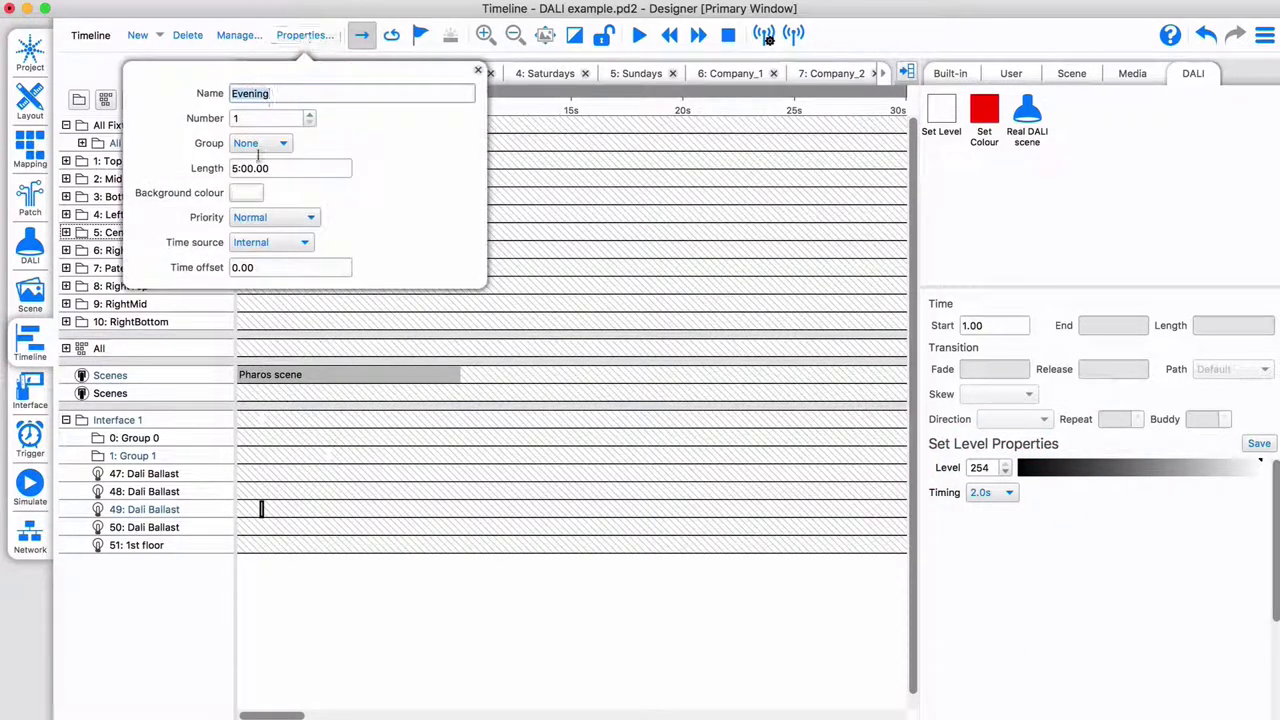
click(246, 192)
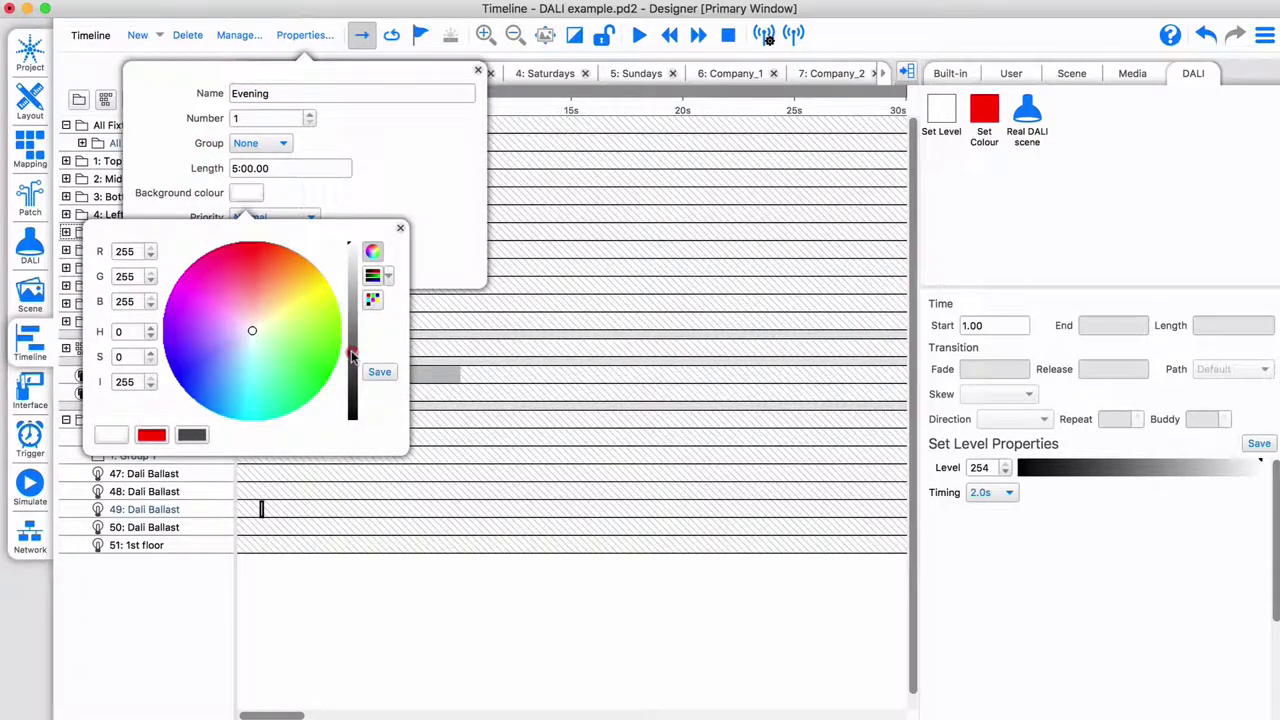
click(351, 355)
click(303, 36)
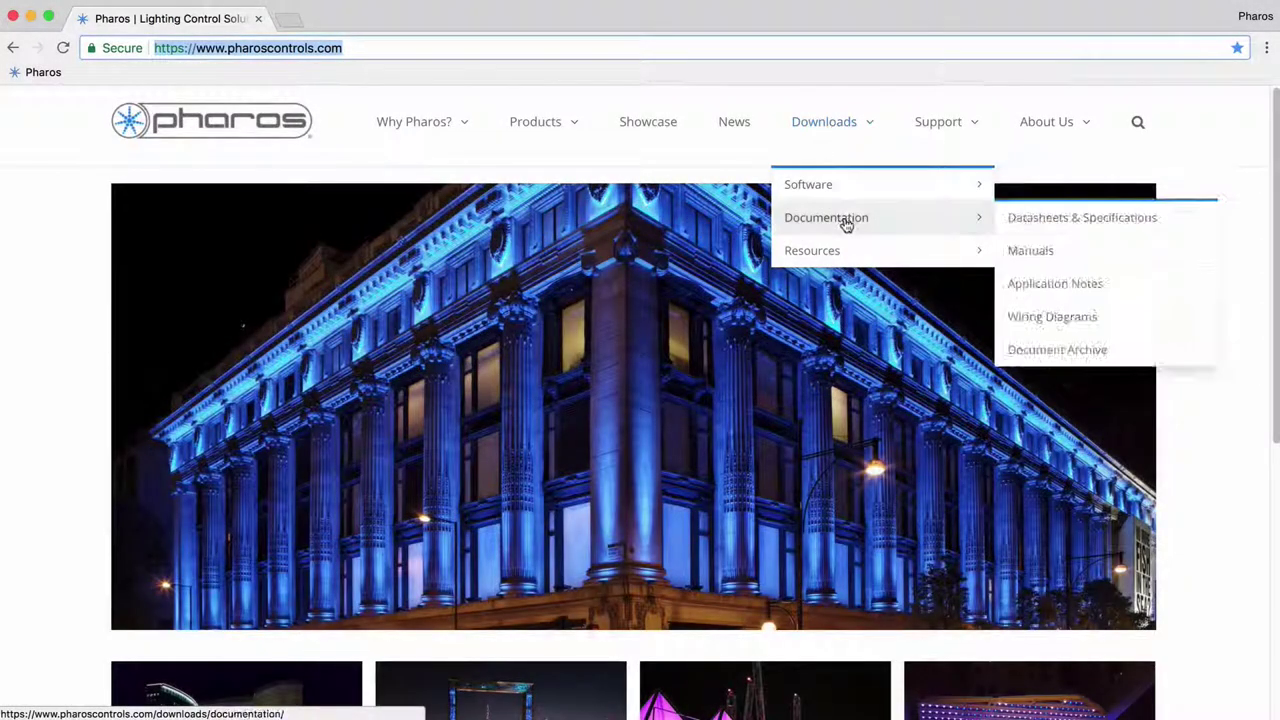
- View the Training sessions calendar from the Support menu, then go to Contact Support
mouse_move(834, 256)
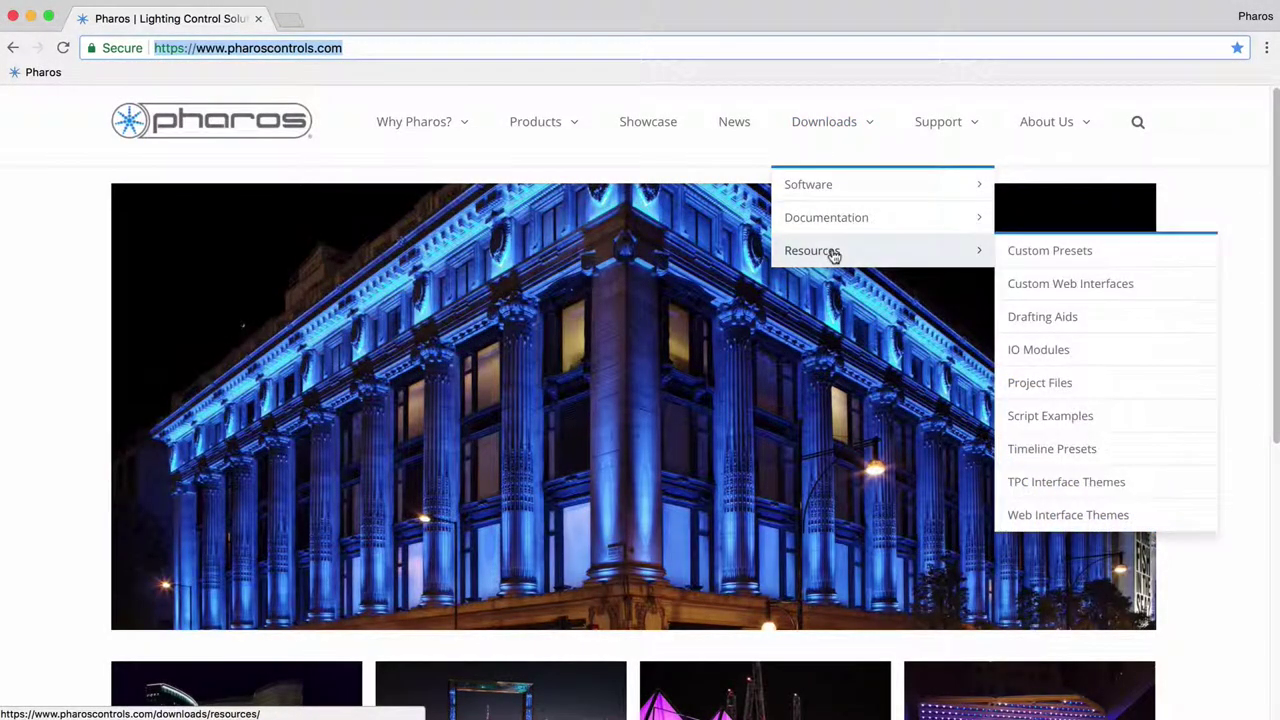
mouse_move(943, 126)
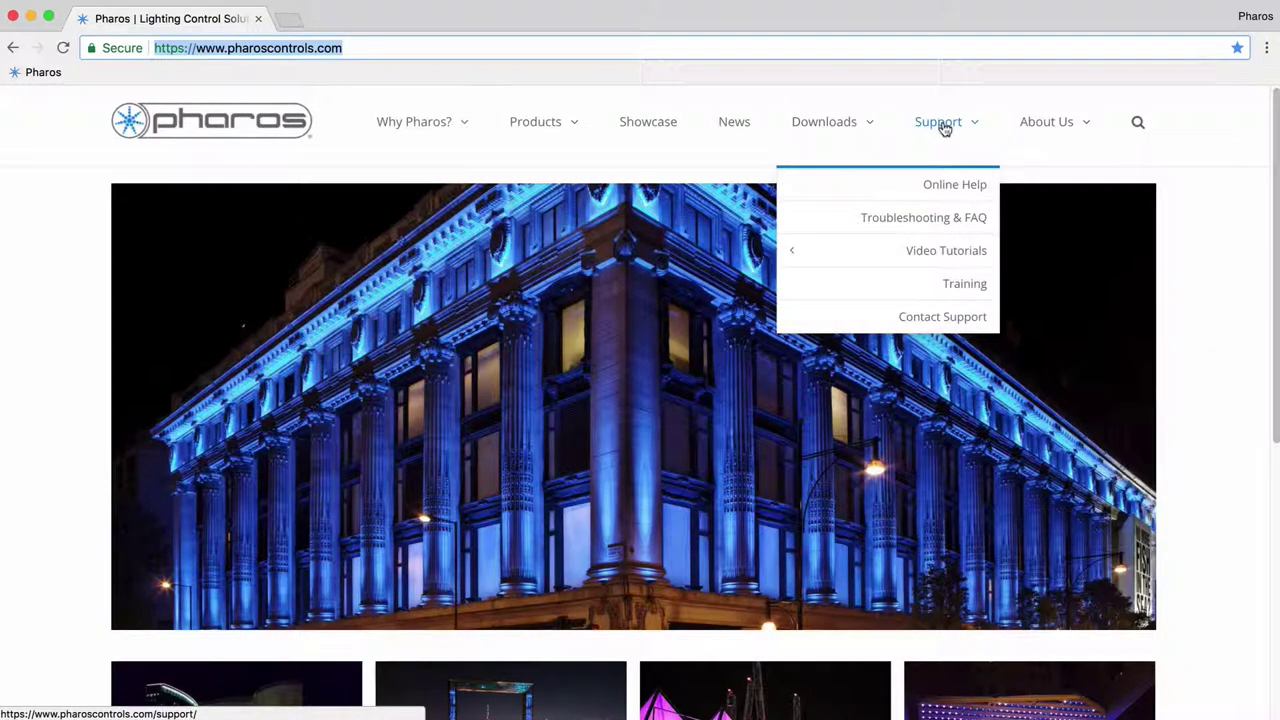
click(949, 286)
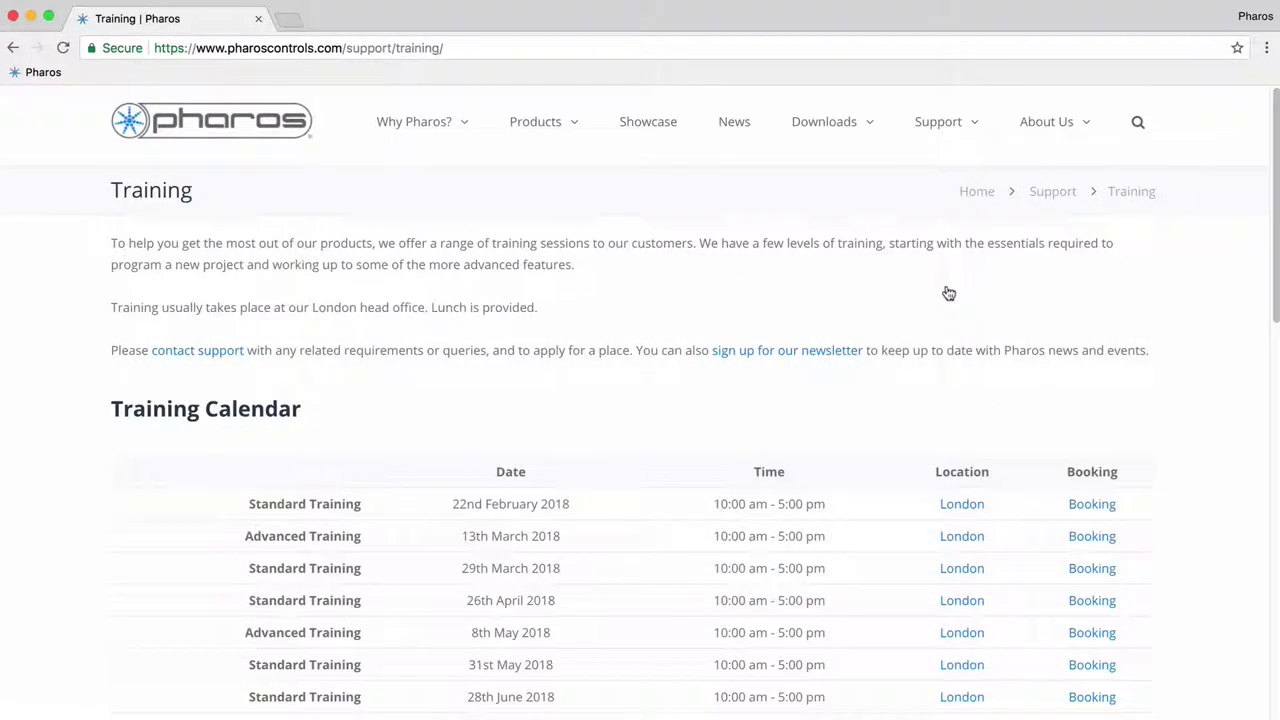
mouse_move(943, 128)
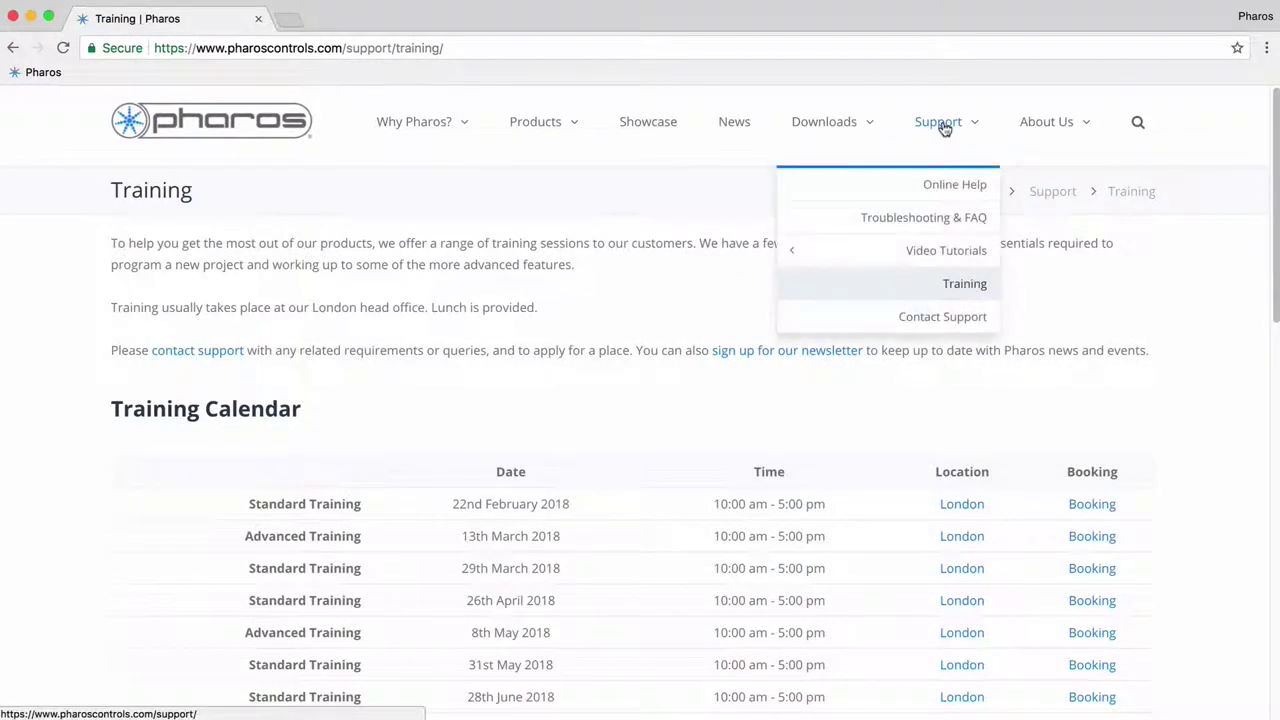
click(936, 317)
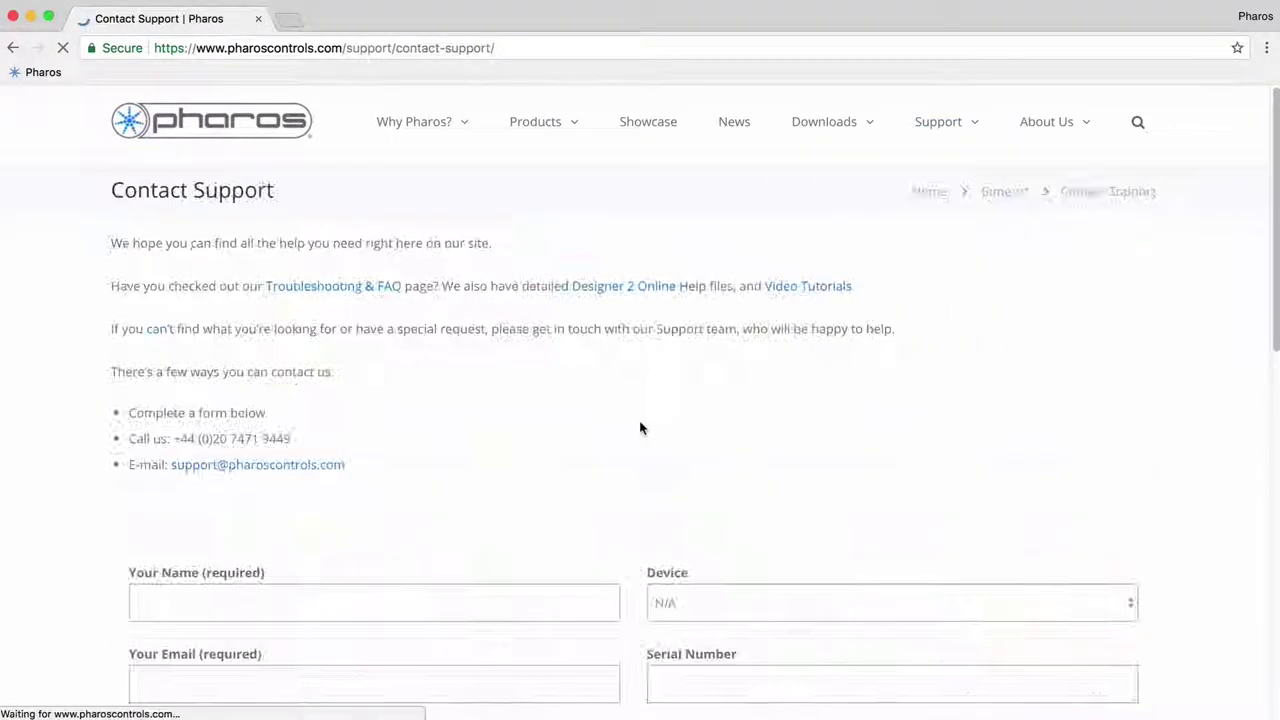